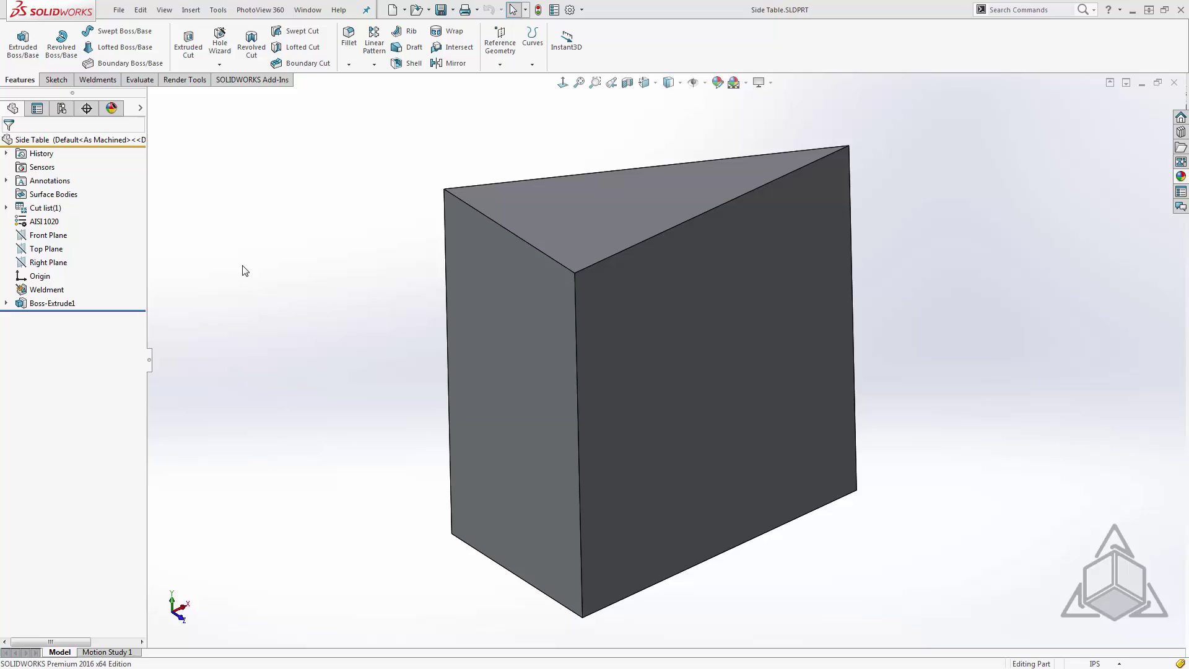
click(97, 80)
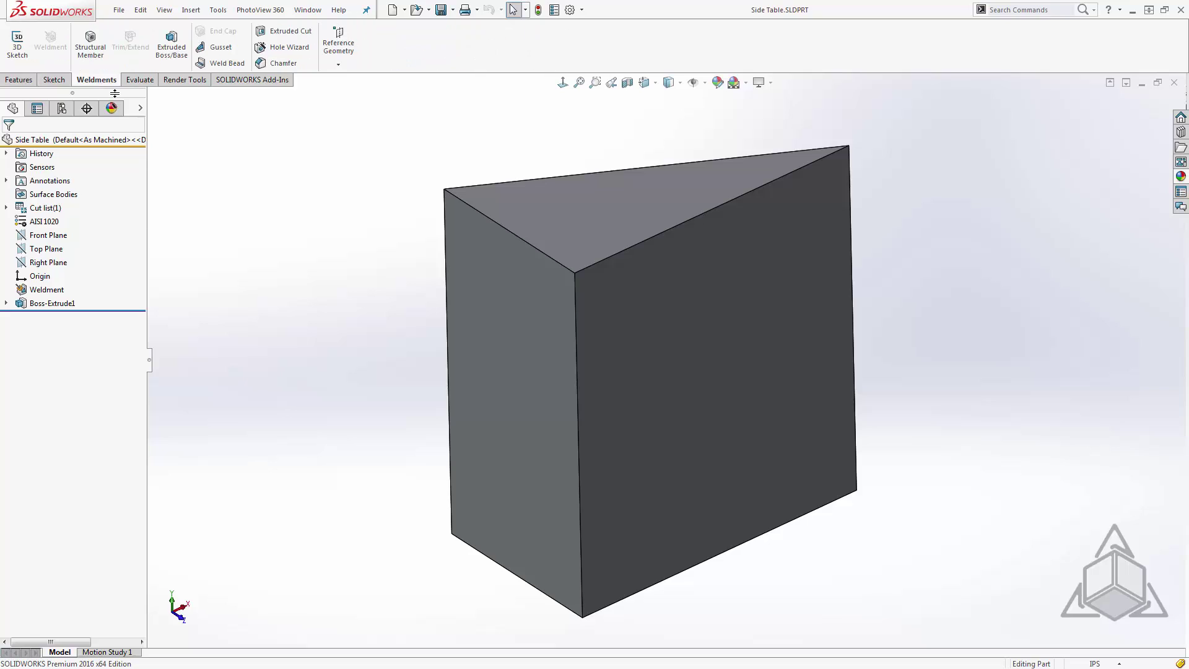
click(20, 80)
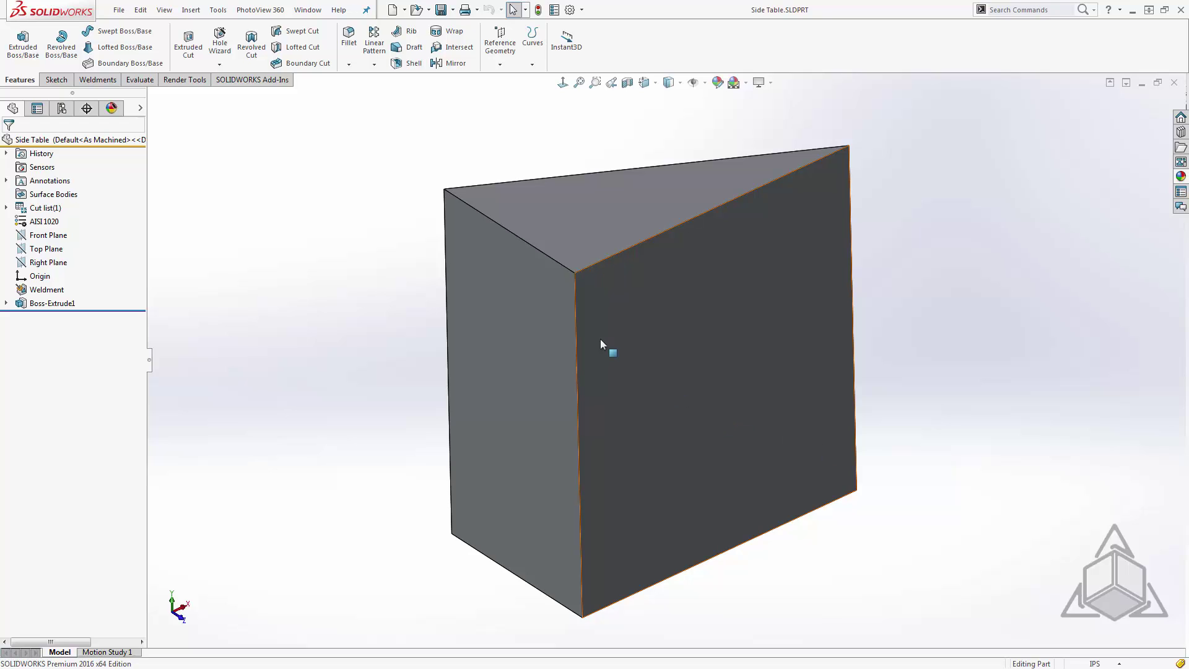
Start a sketch on the block's triangular top face, viewed straight on.
click(607, 212)
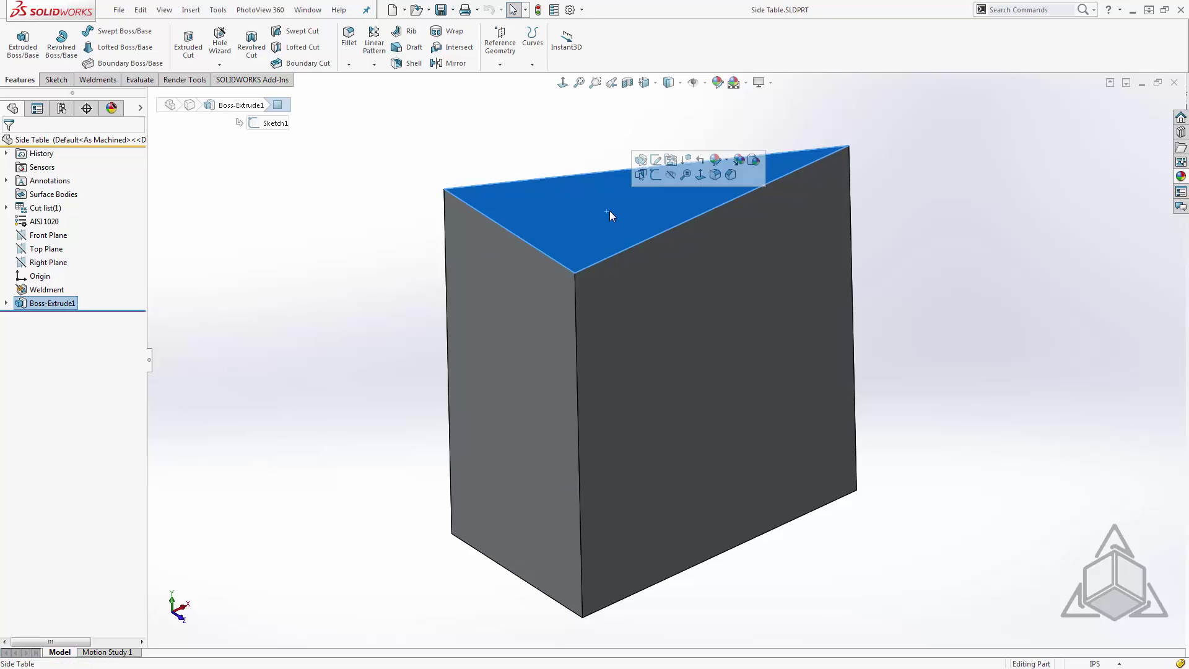
click(656, 175)
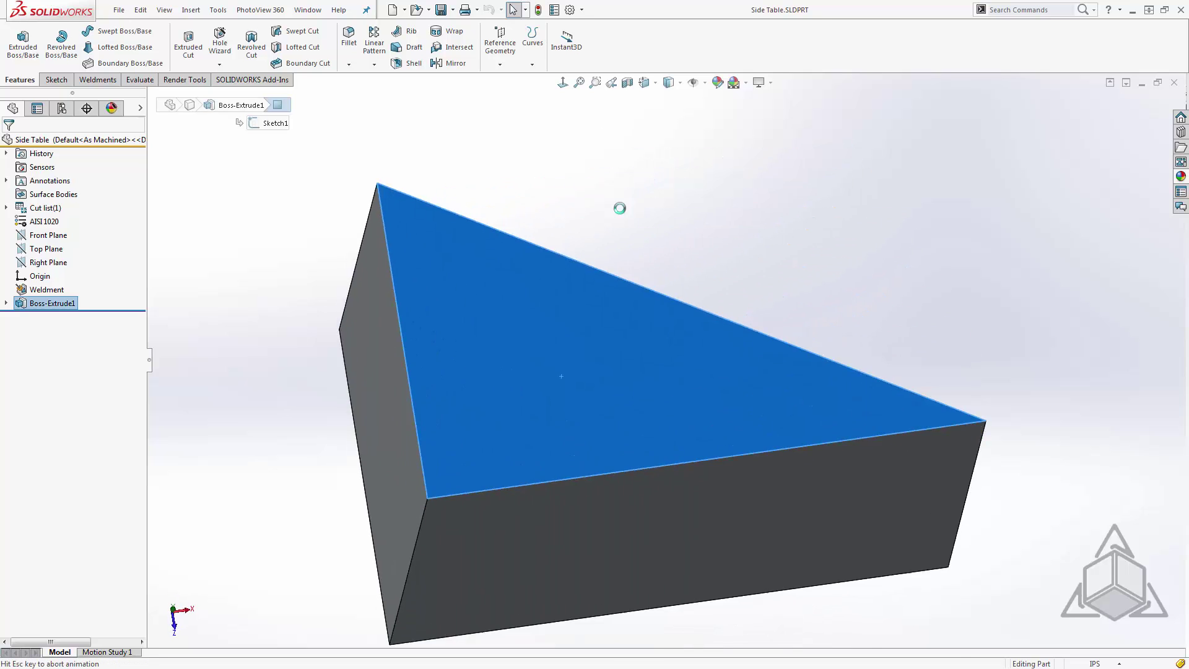
click(594, 237)
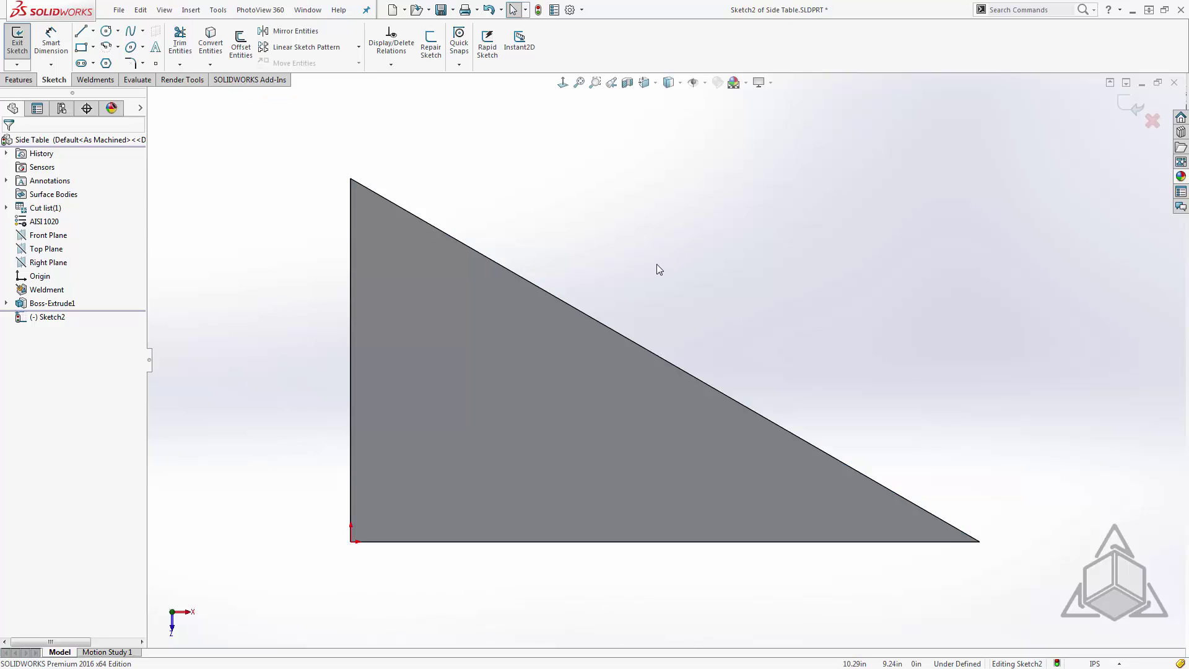
click(512, 355)
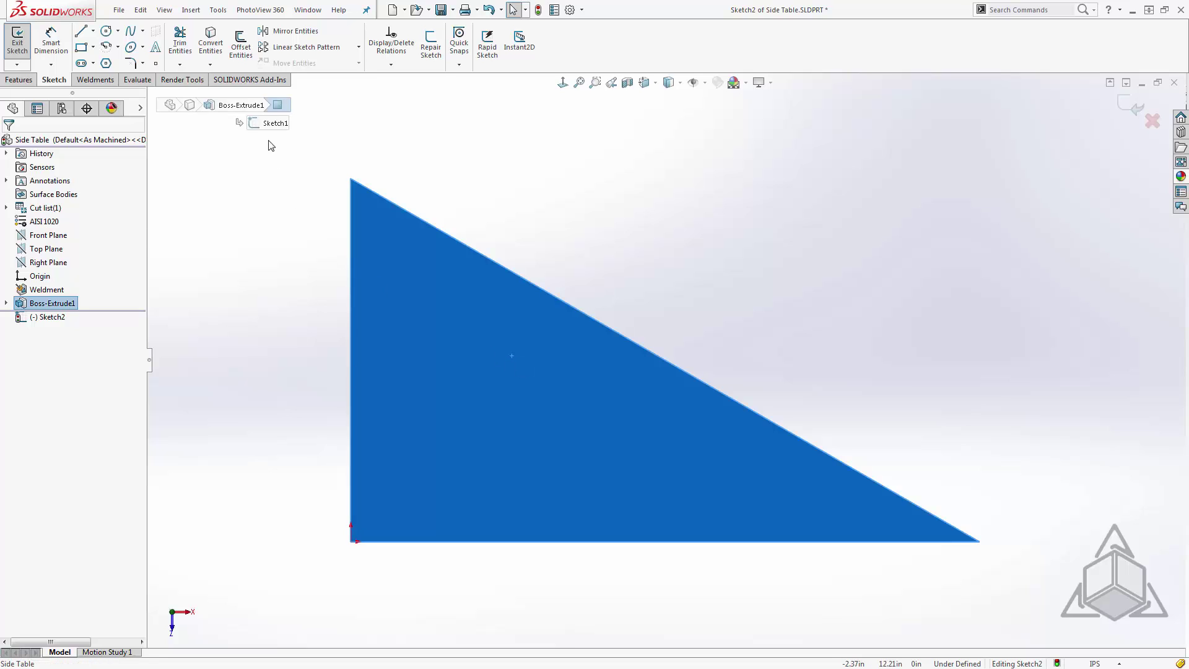
click(293, 256)
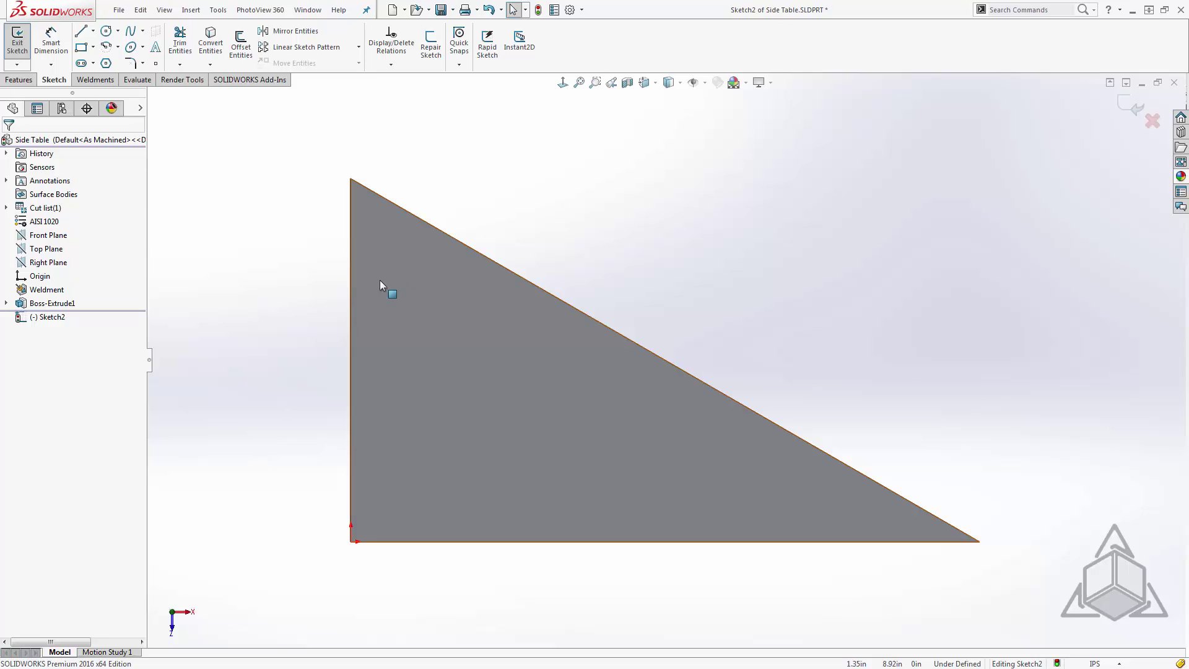
Offset the triangle's vertical edge outward by 2 in.
click(350, 295)
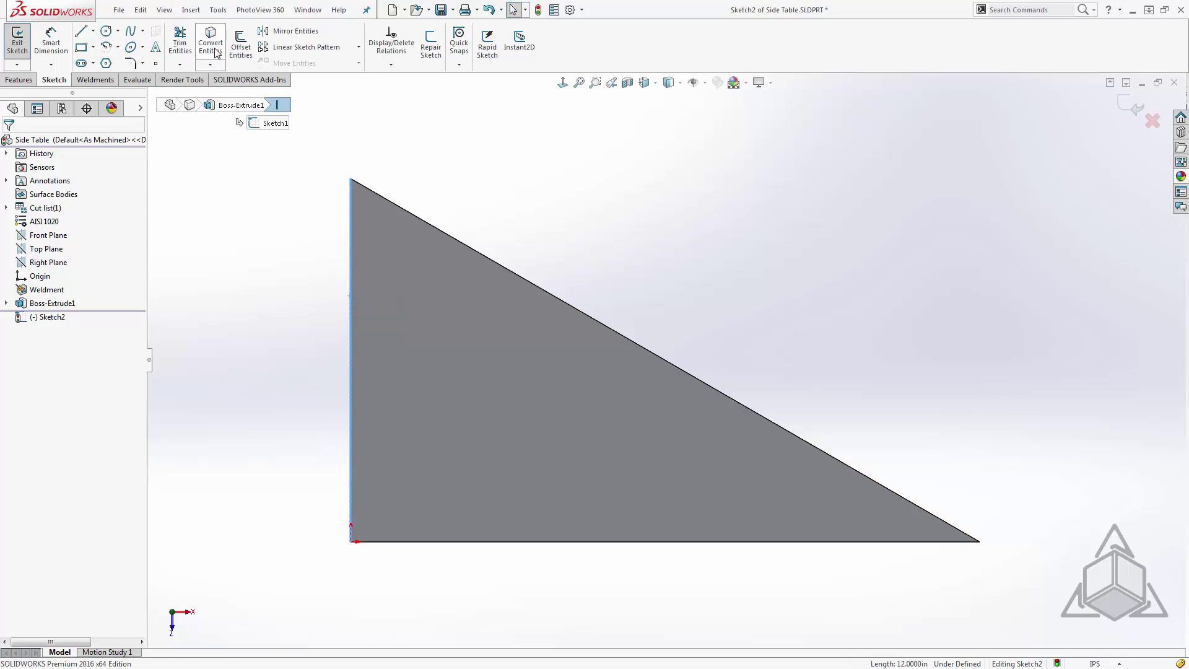
click(241, 45)
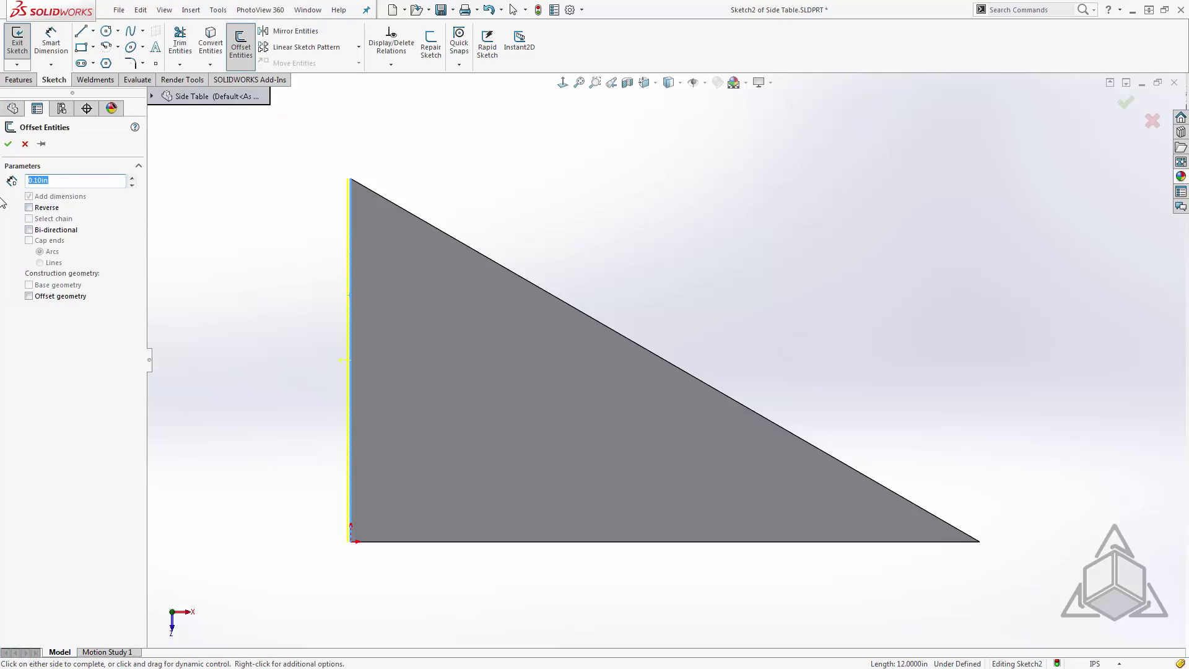
text(2)
key(Return)
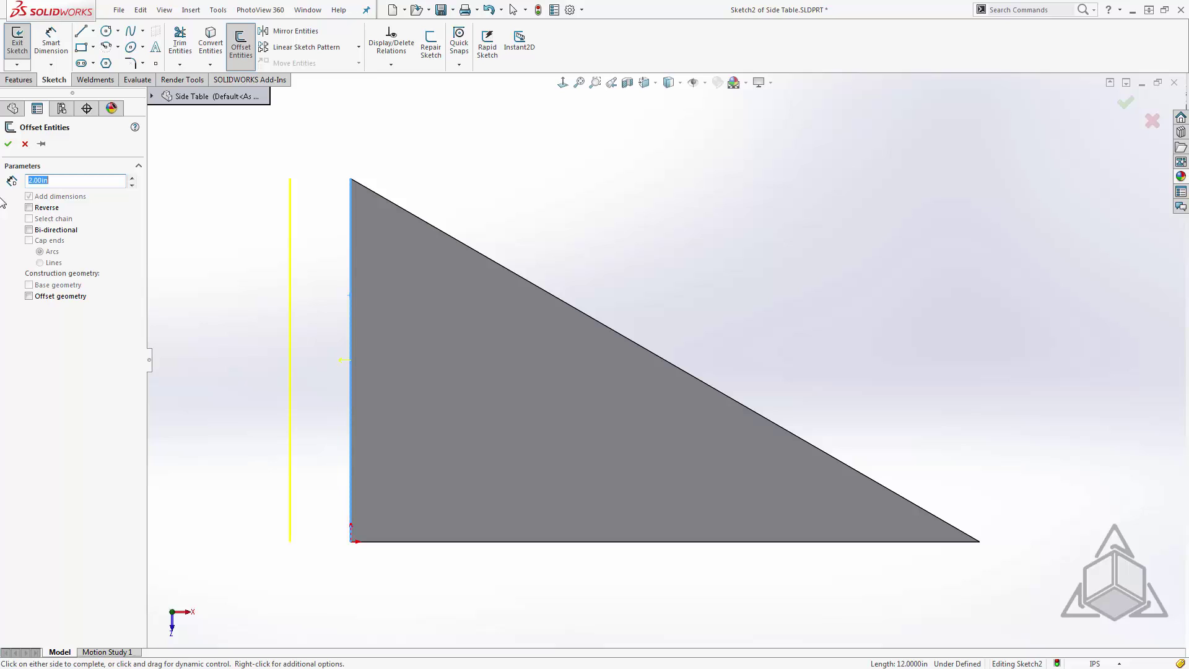
click(8, 144)
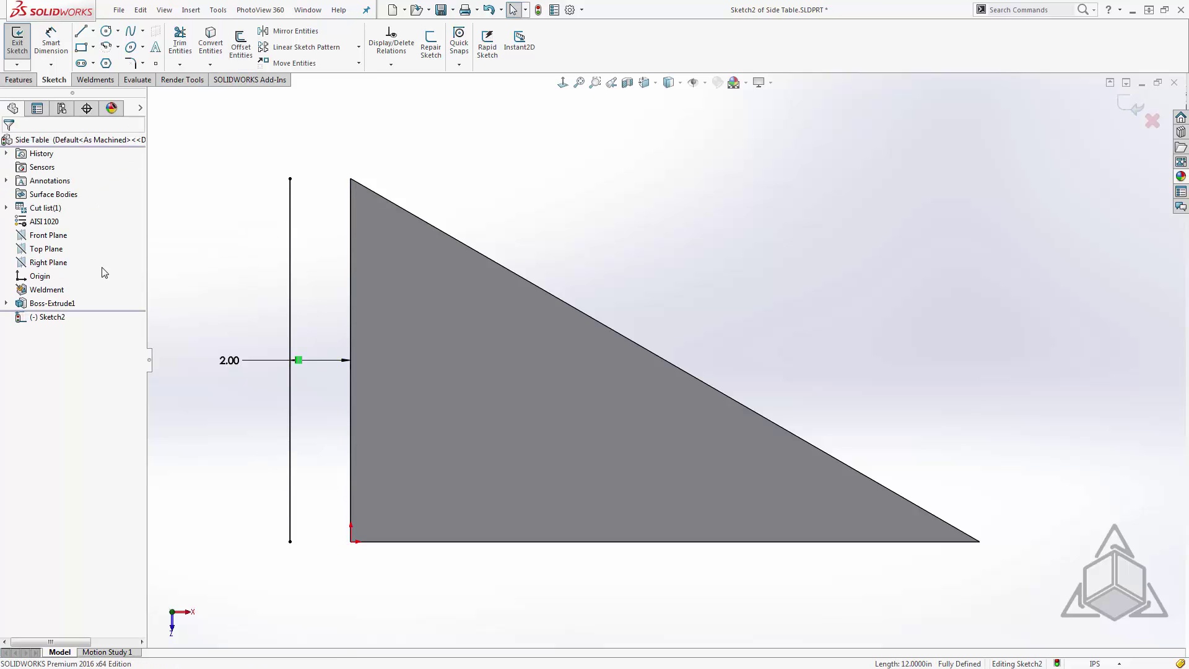
Offset the triangle's sloped edge and its horizontal edge outward by 2 in each.
key(Return)
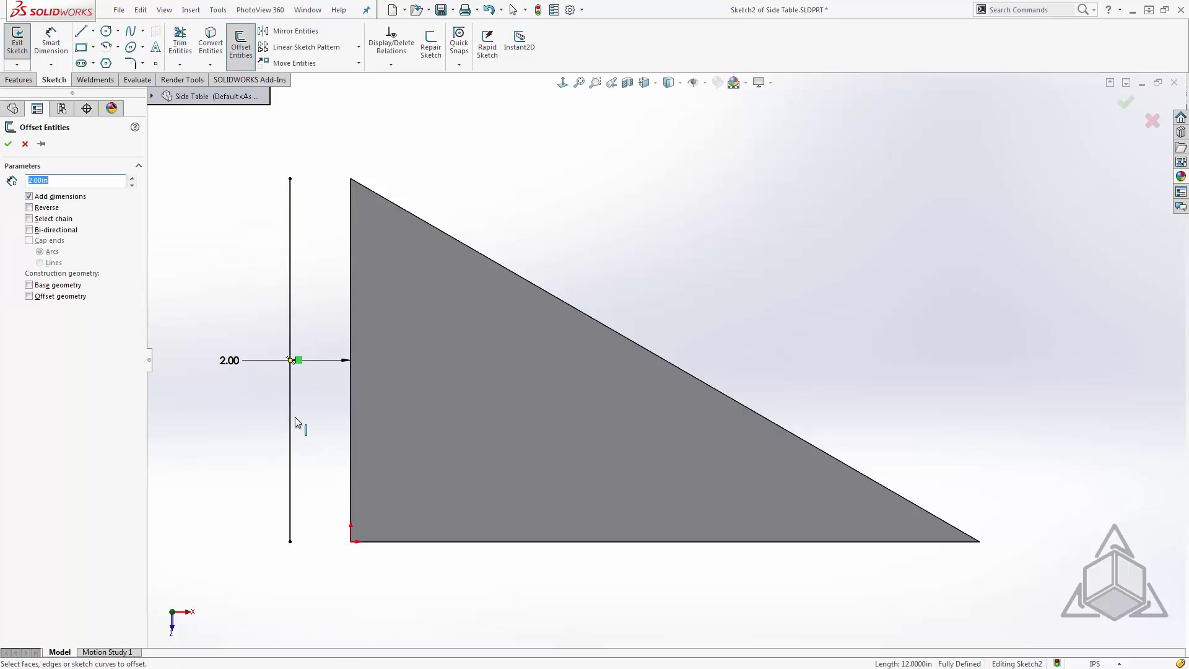
click(492, 259)
key(Return)
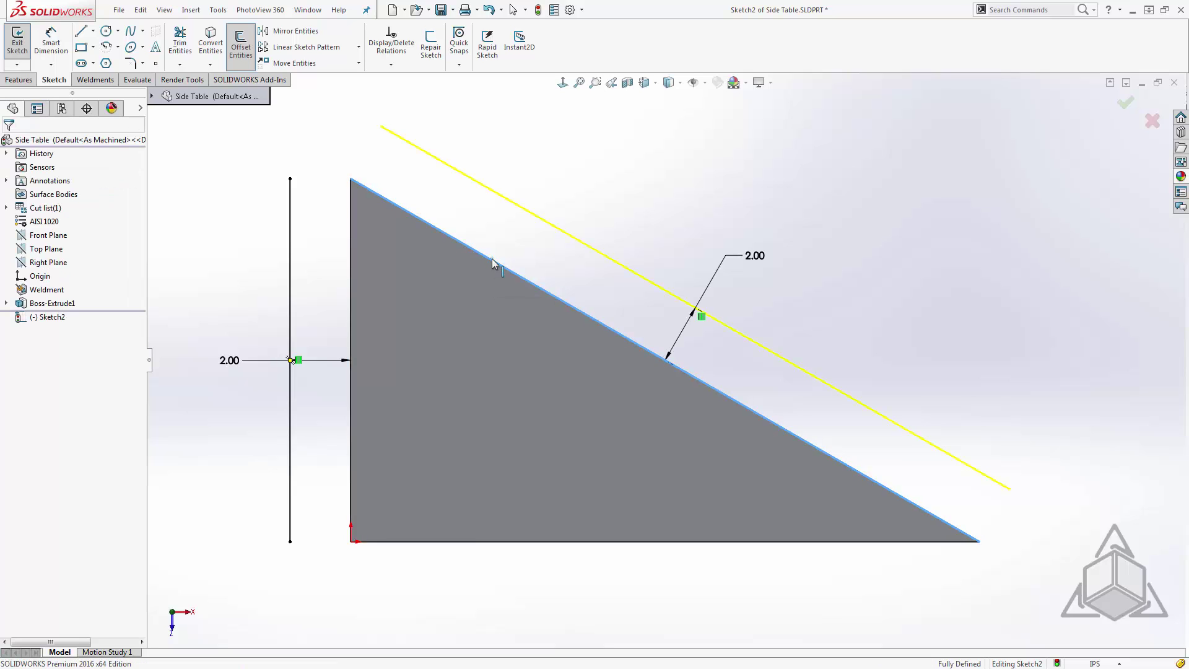
click(492, 261)
key(Return)
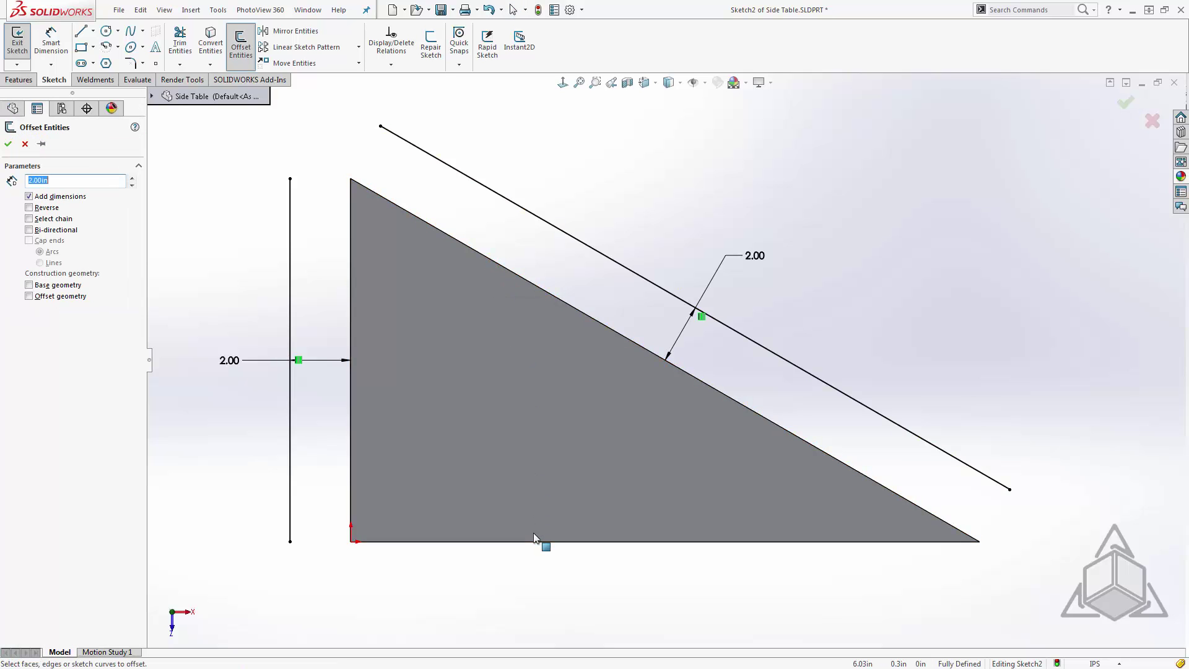
click(532, 539)
key(Return)
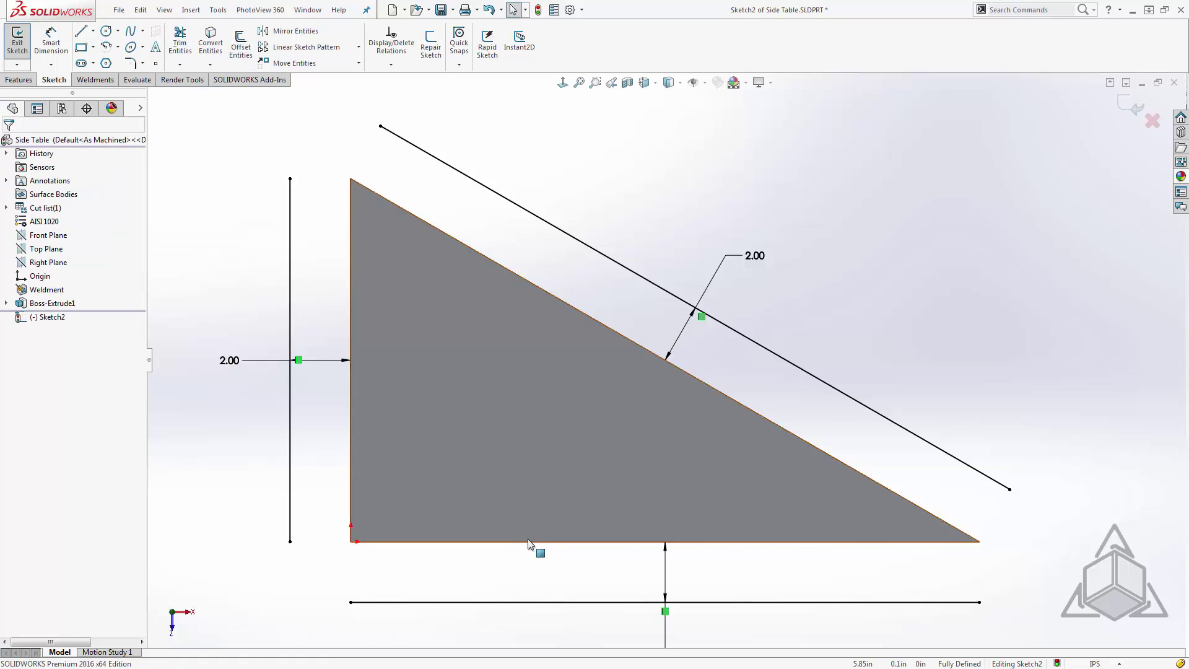
Delete the three 2.00 offset dimensions together with their offset relations.
key(f)
click(413, 361)
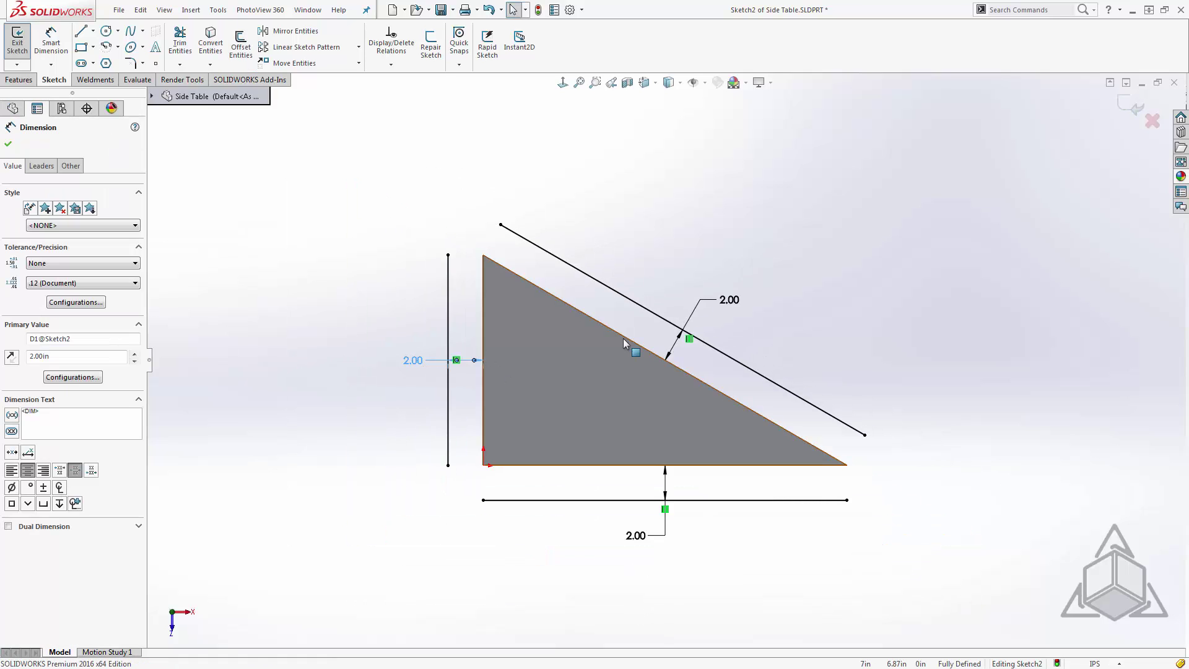
ctrl+click(731, 301)
ctrl+click(643, 538)
key(Delete)
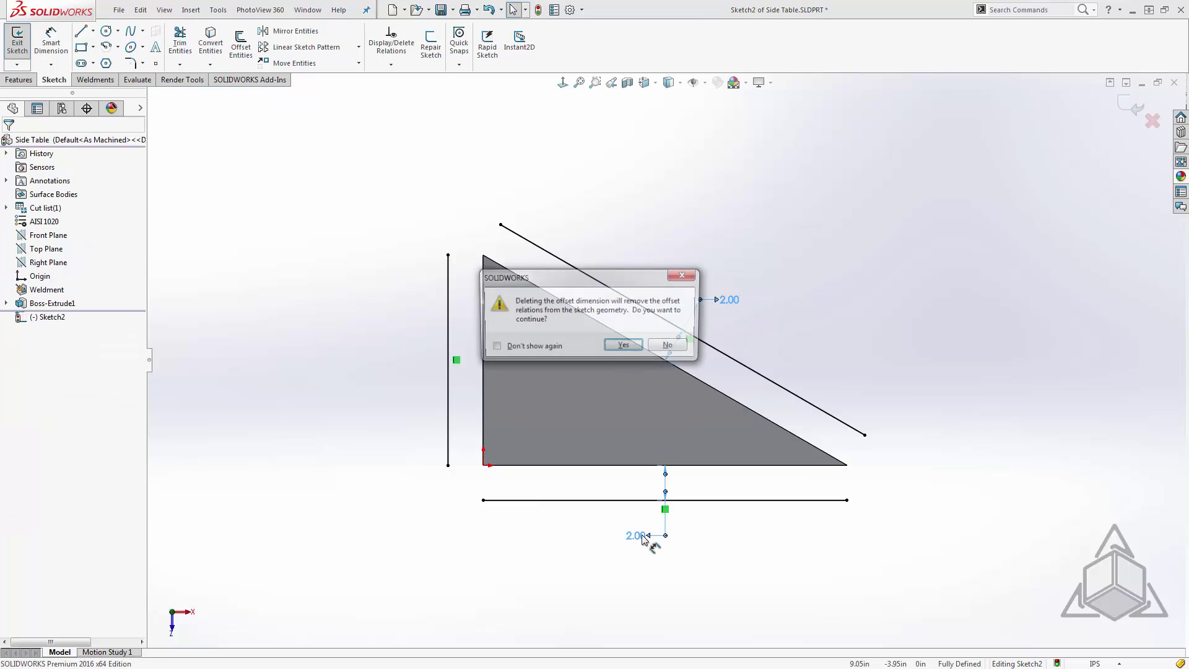
click(624, 347)
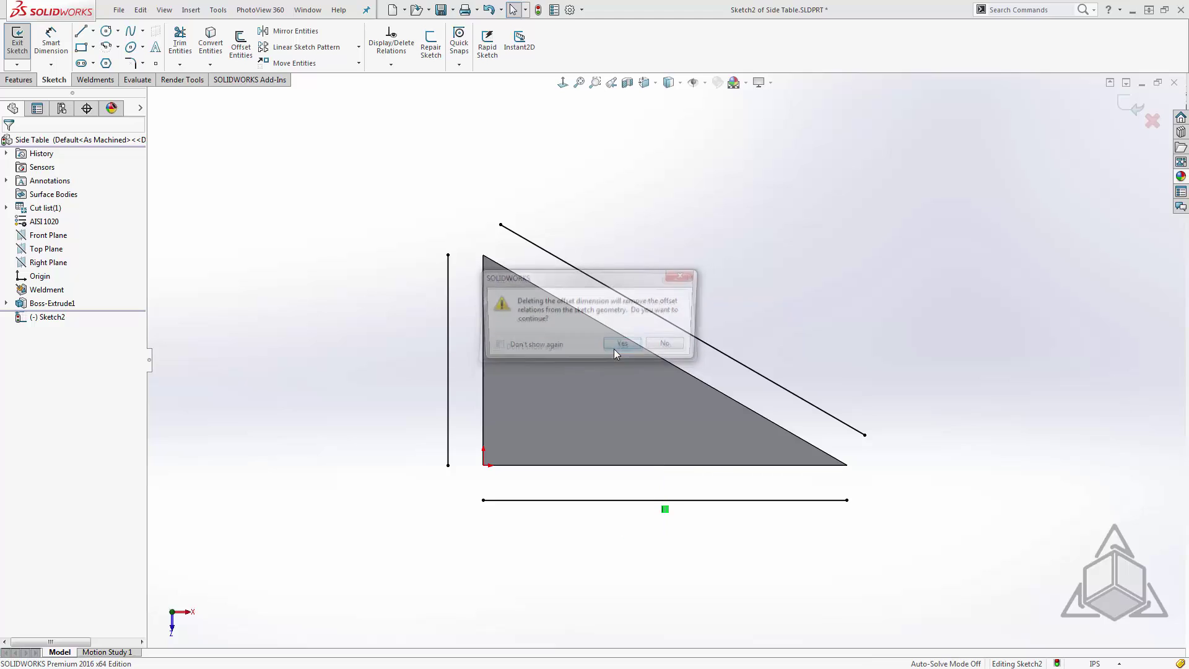
click(625, 347)
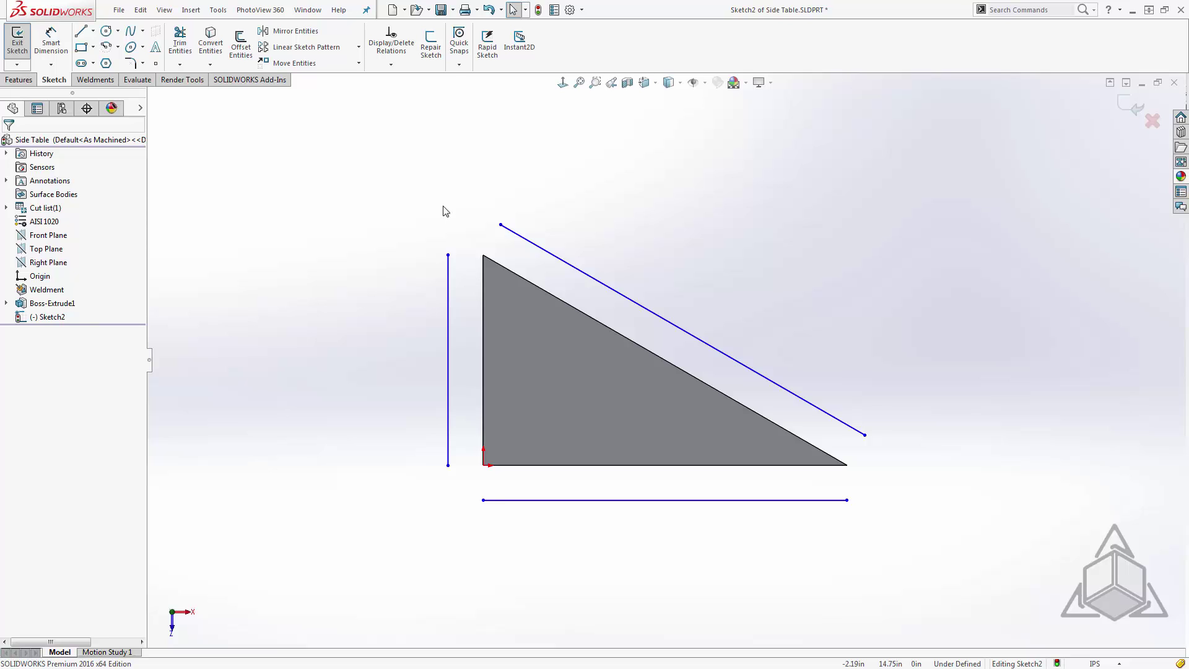
Join the three offset lines with sketch fillets at all three corners, with a radius of about 2.38 in.
click(130, 63)
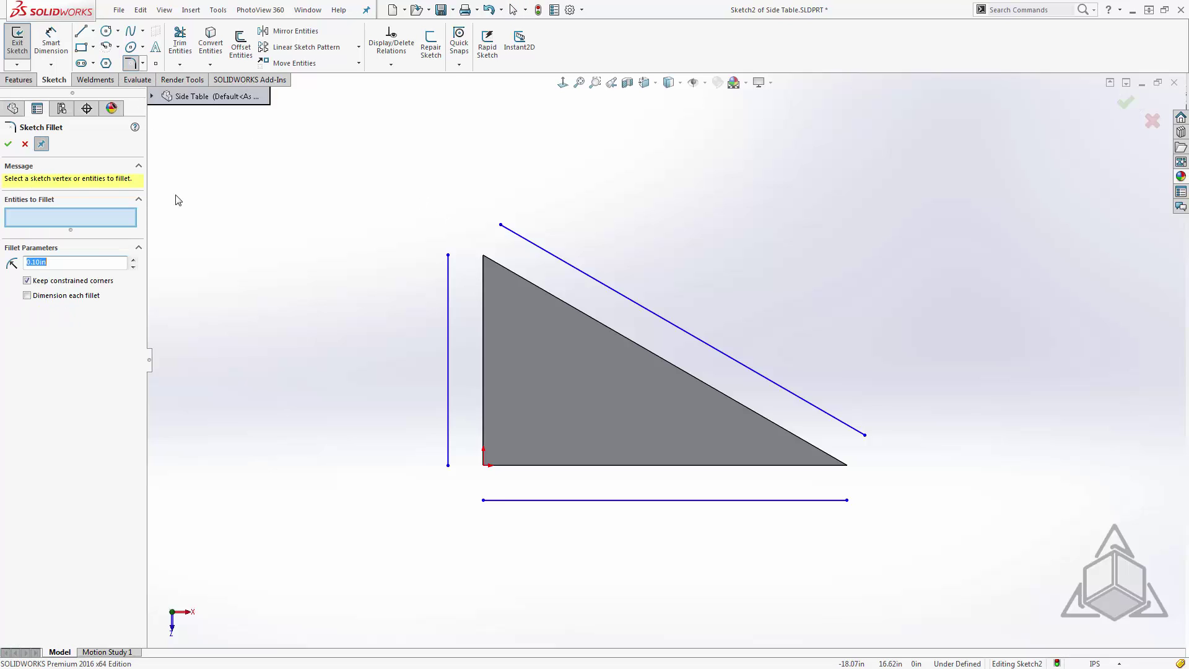
click(448, 280)
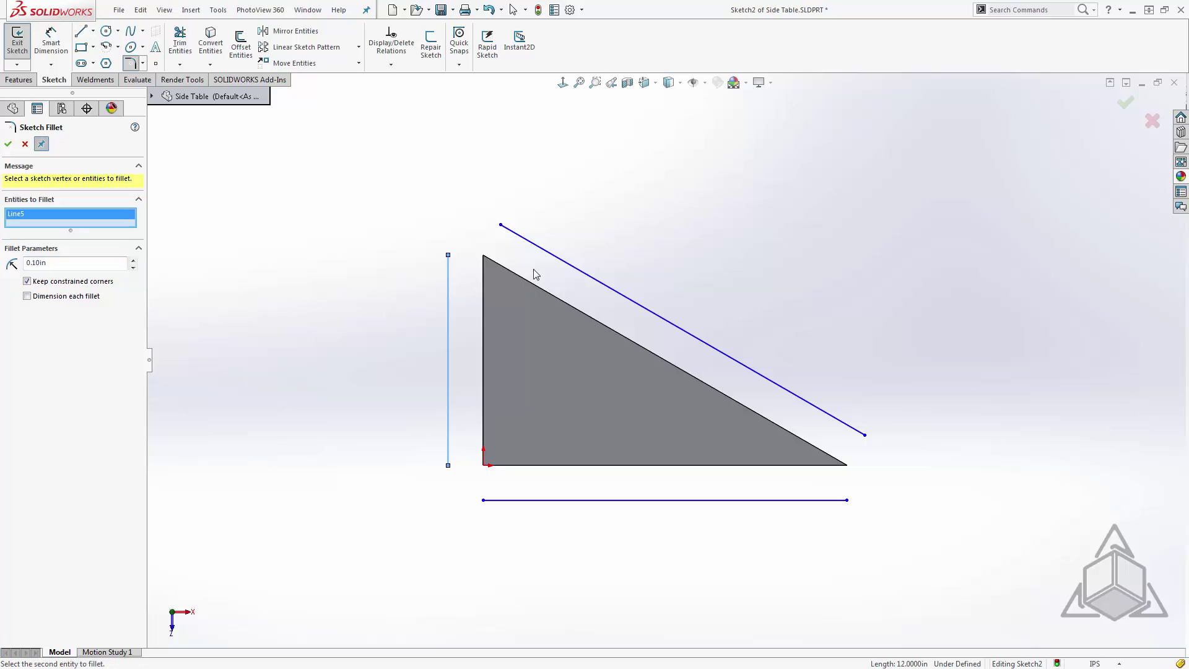
click(543, 251)
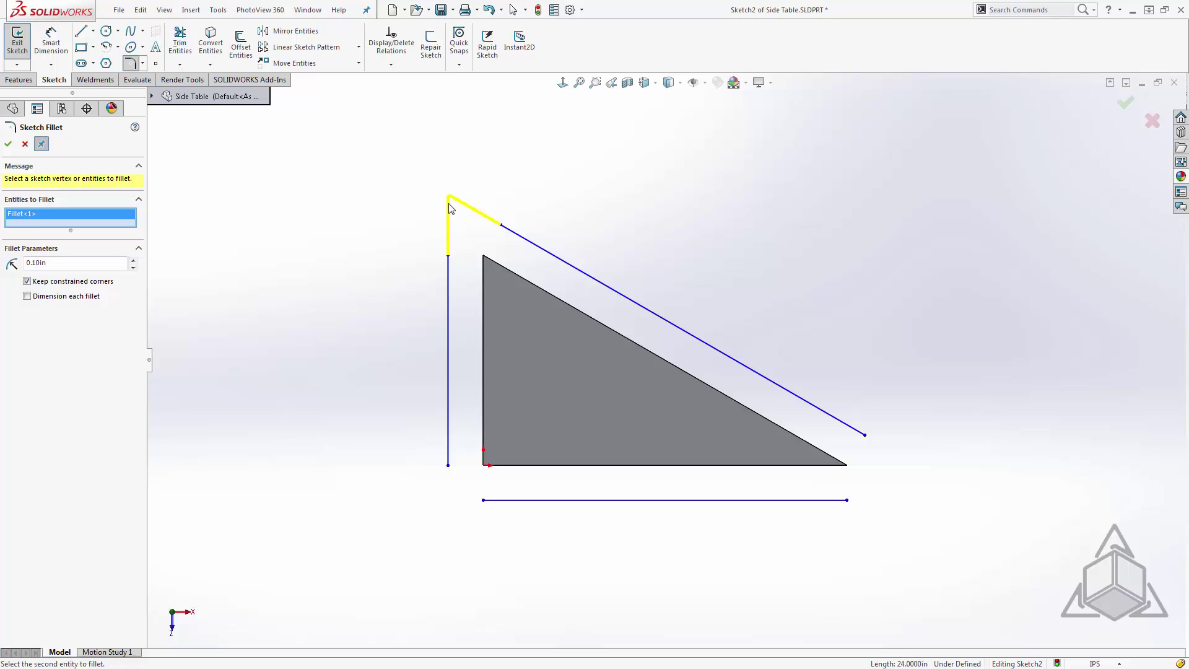
click(449, 343)
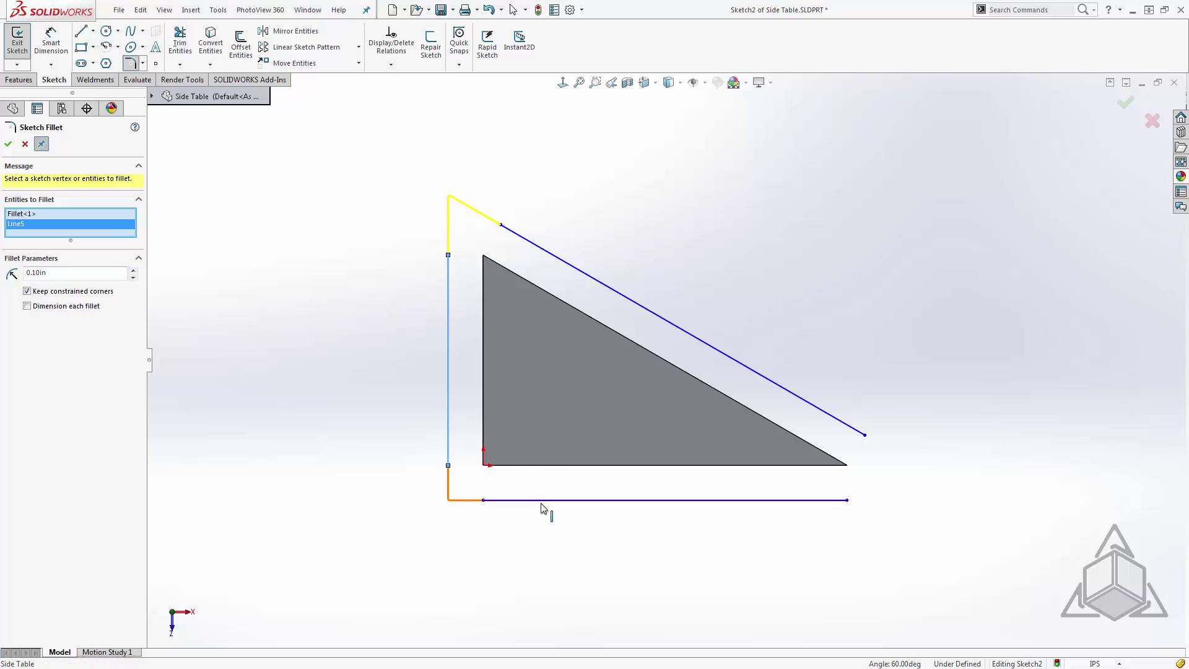
click(762, 503)
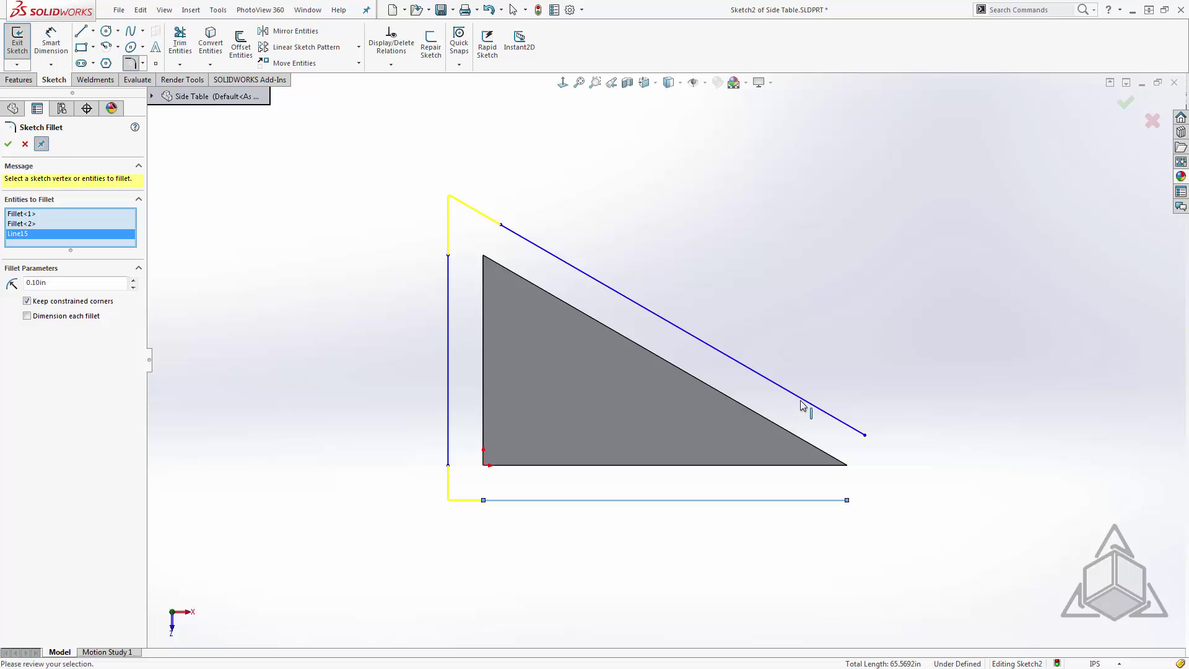
click(804, 406)
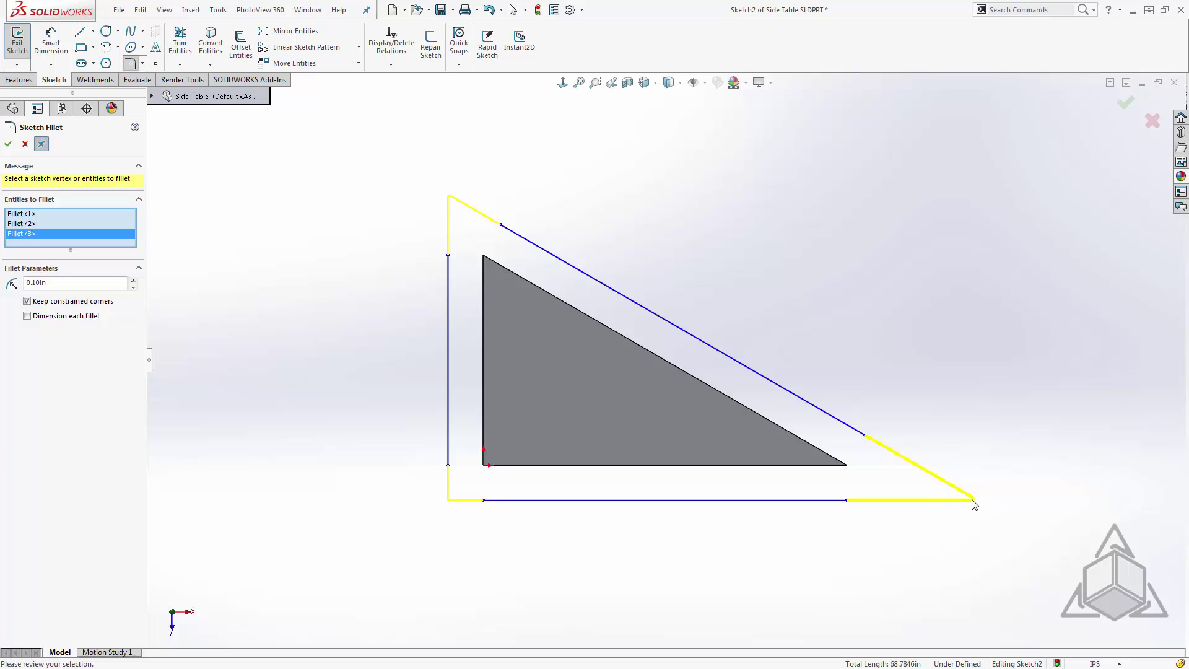
drag(971, 503, 858, 489)
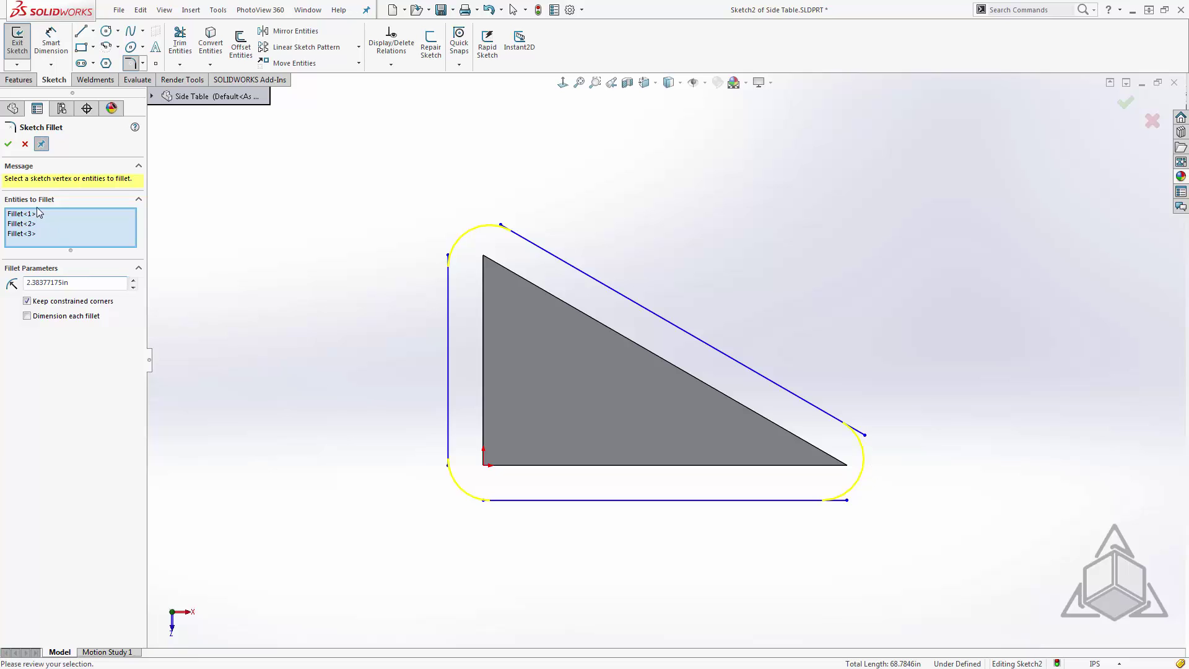
click(8, 144)
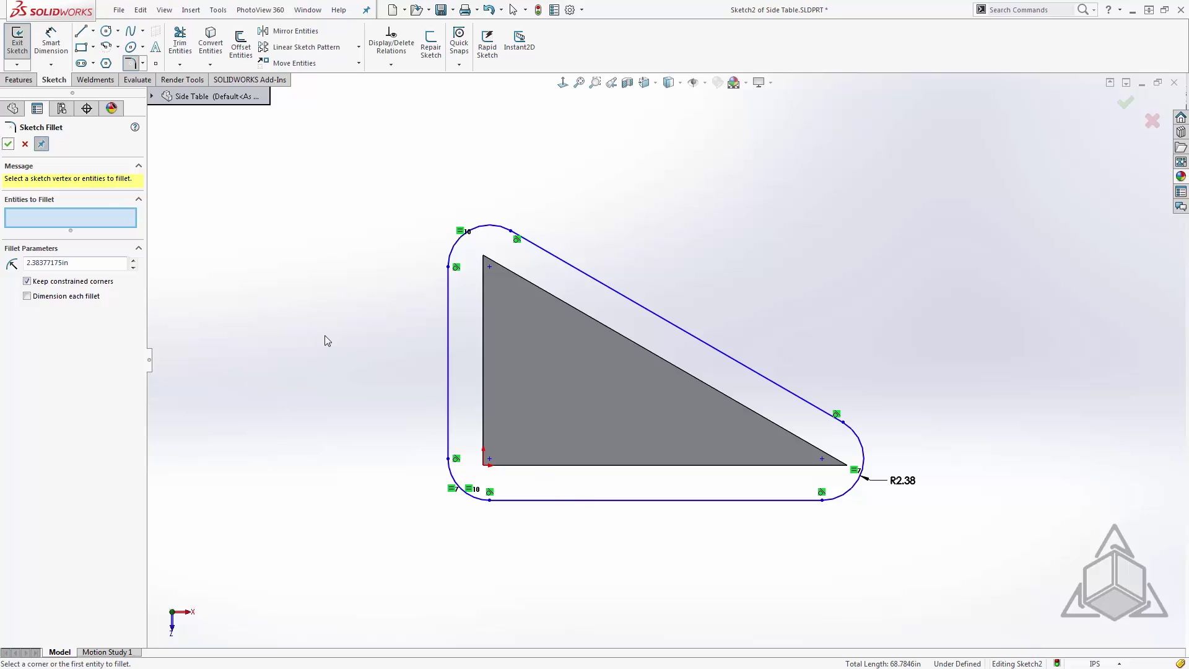
key(Escape)
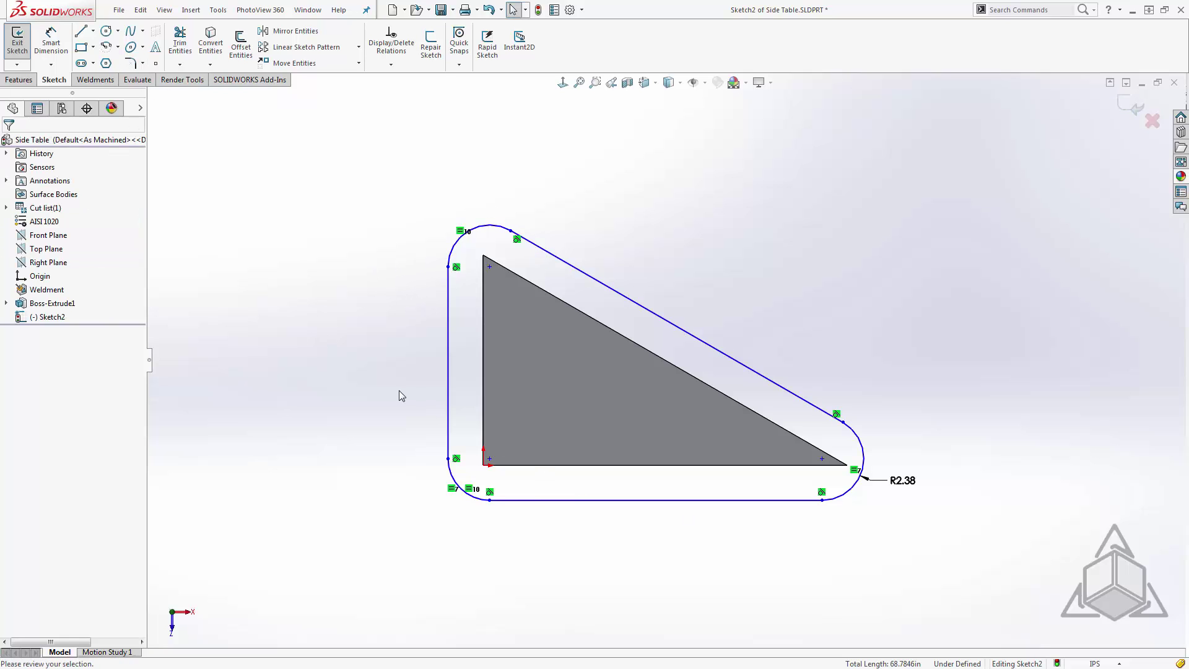
Make the centre point of the fillet at the right-angled corner coincident with the origin.
click(448, 358)
click(497, 301)
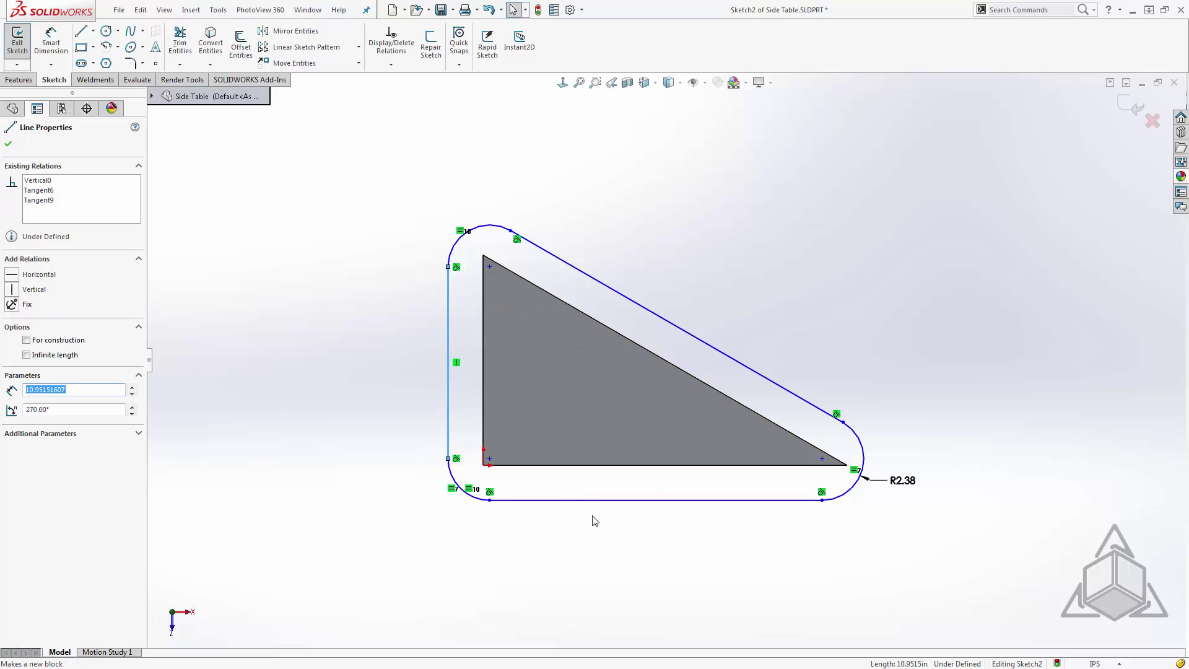
click(605, 500)
click(629, 450)
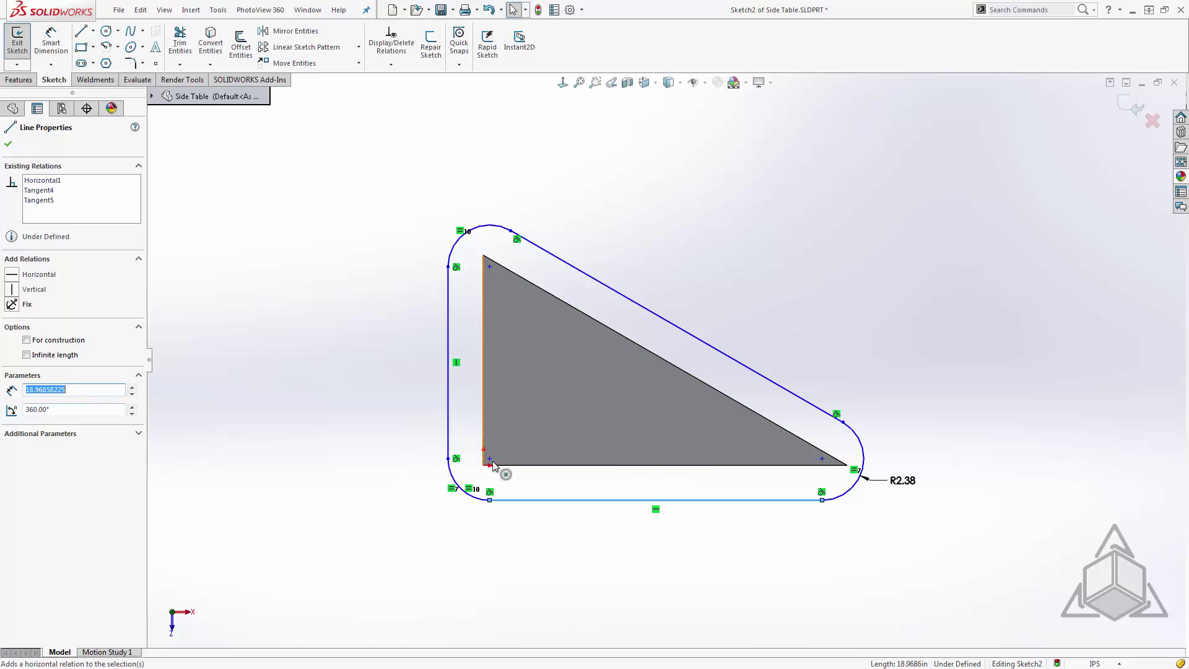
click(483, 466)
ctrl+click(483, 465)
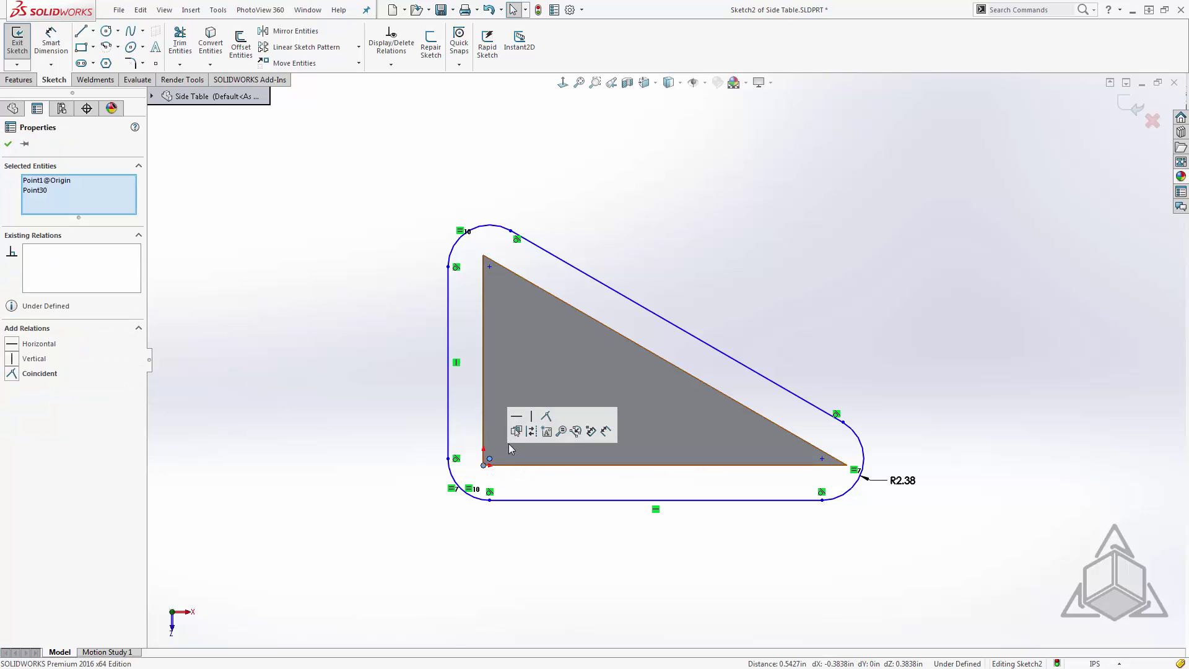
click(532, 414)
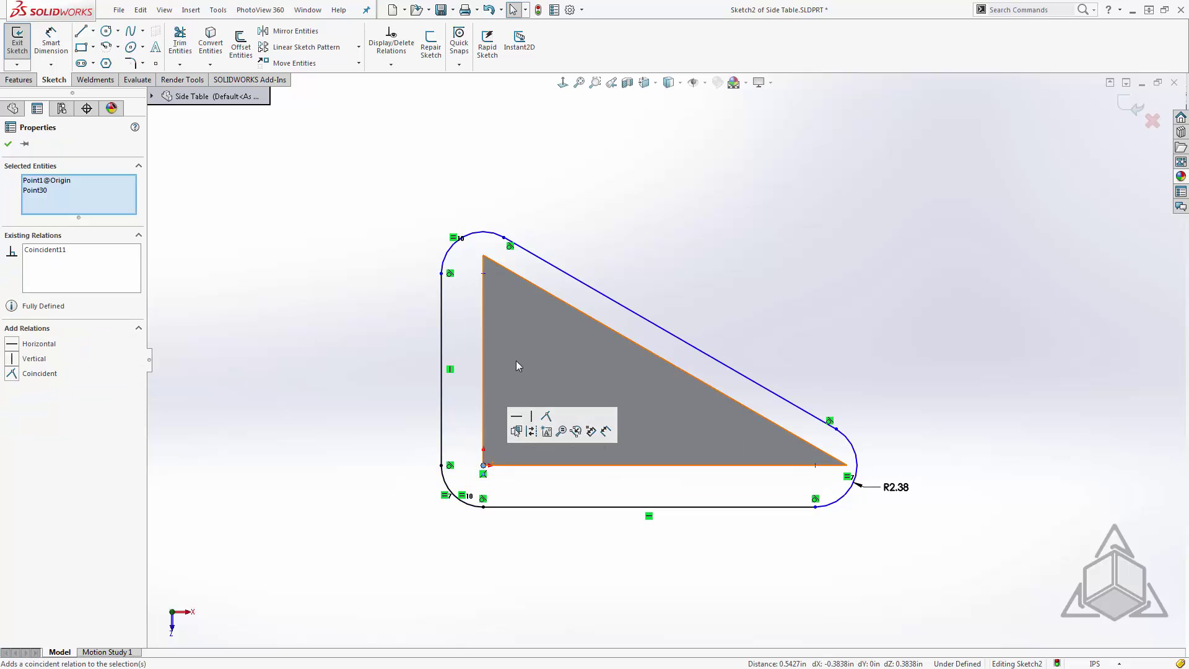
Make the upper fillet's centre point coincident with the triangle's upper vertex, and delete the fillet radius dimension.
click(484, 255)
ctrl+click(483, 273)
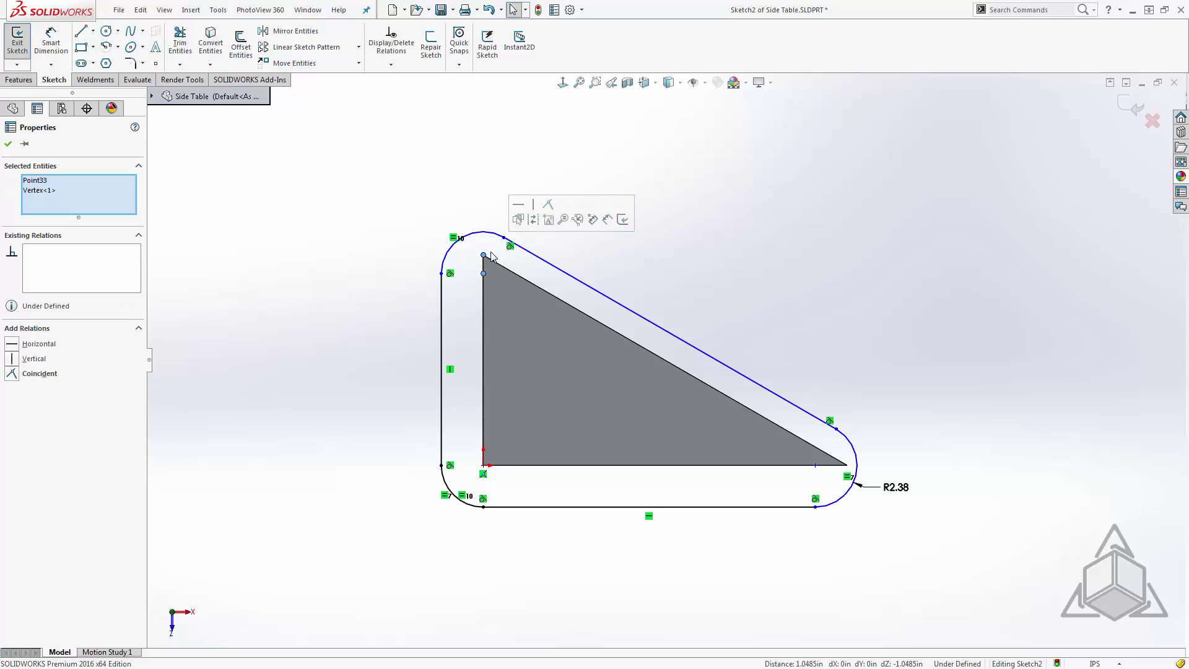
click(547, 213)
click(375, 310)
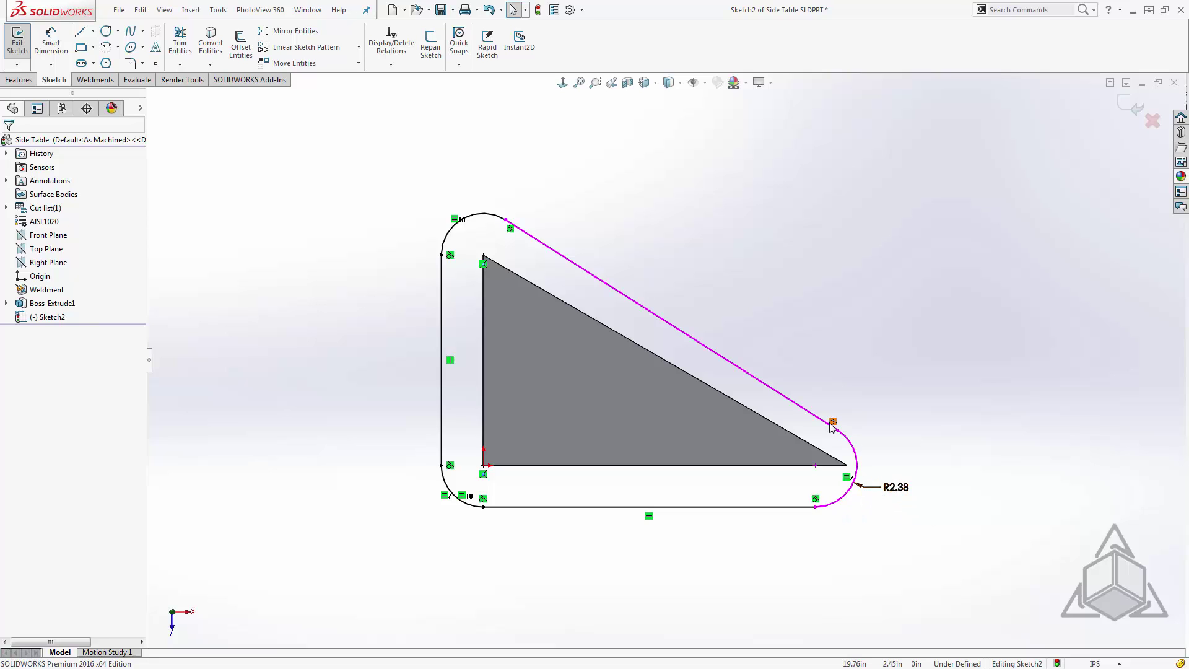
click(891, 493)
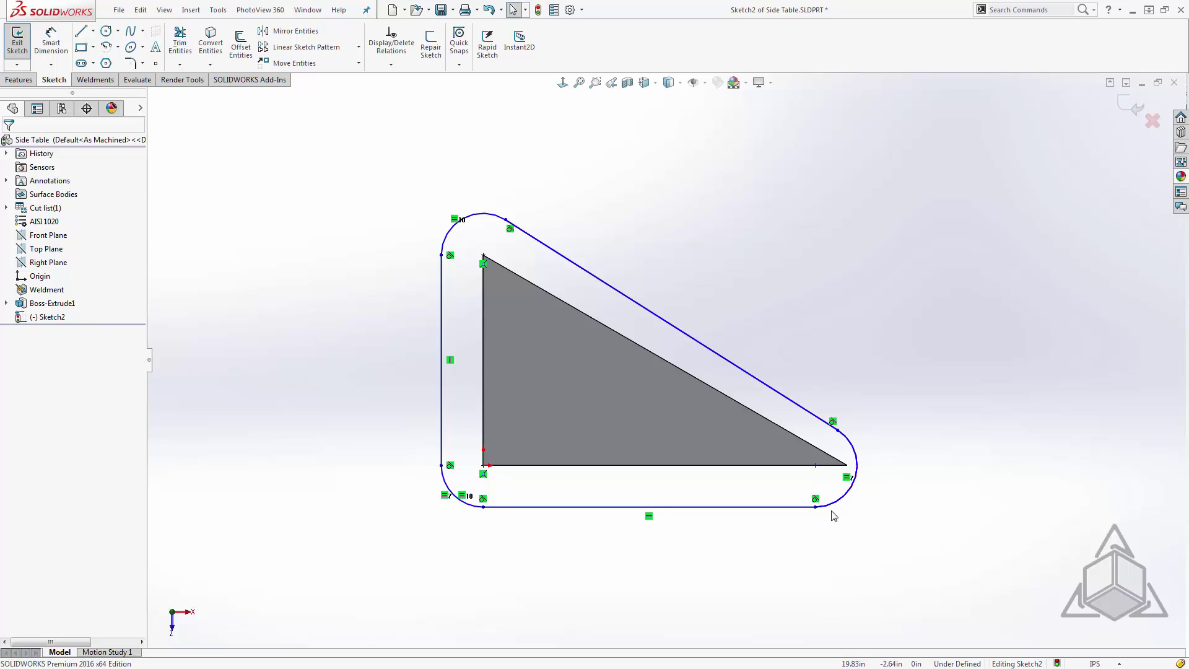
Dimension the arc length of the fillet at the triangle's sharp right-hand corner and set it to 5 in.
click(51, 43)
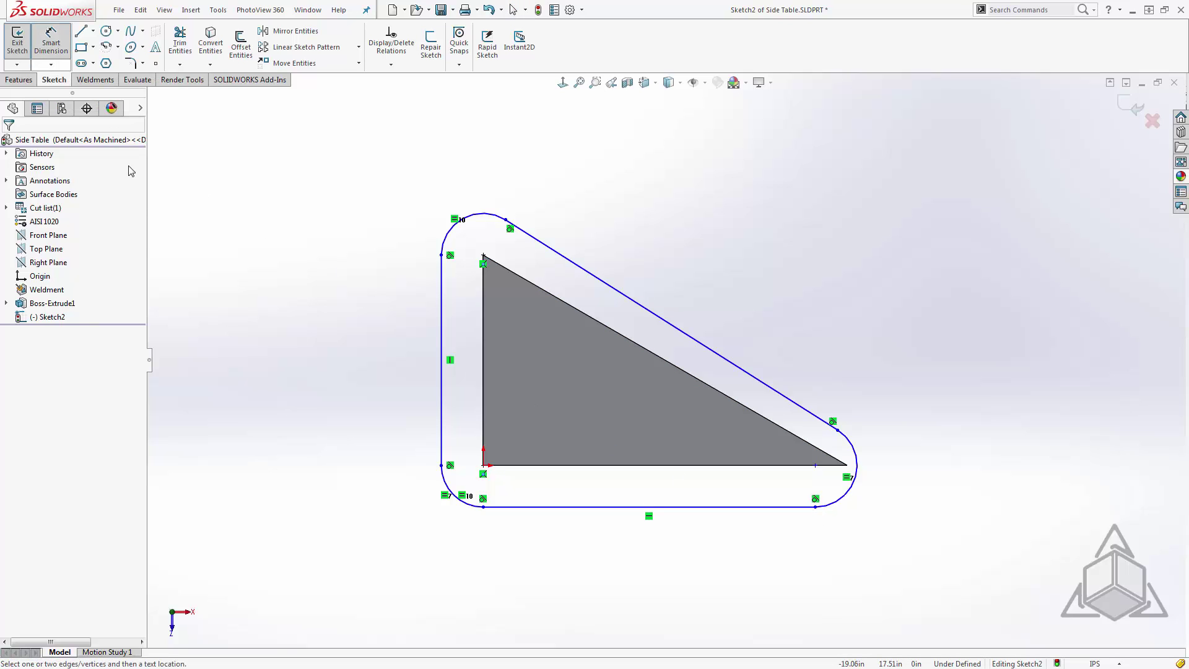
click(816, 509)
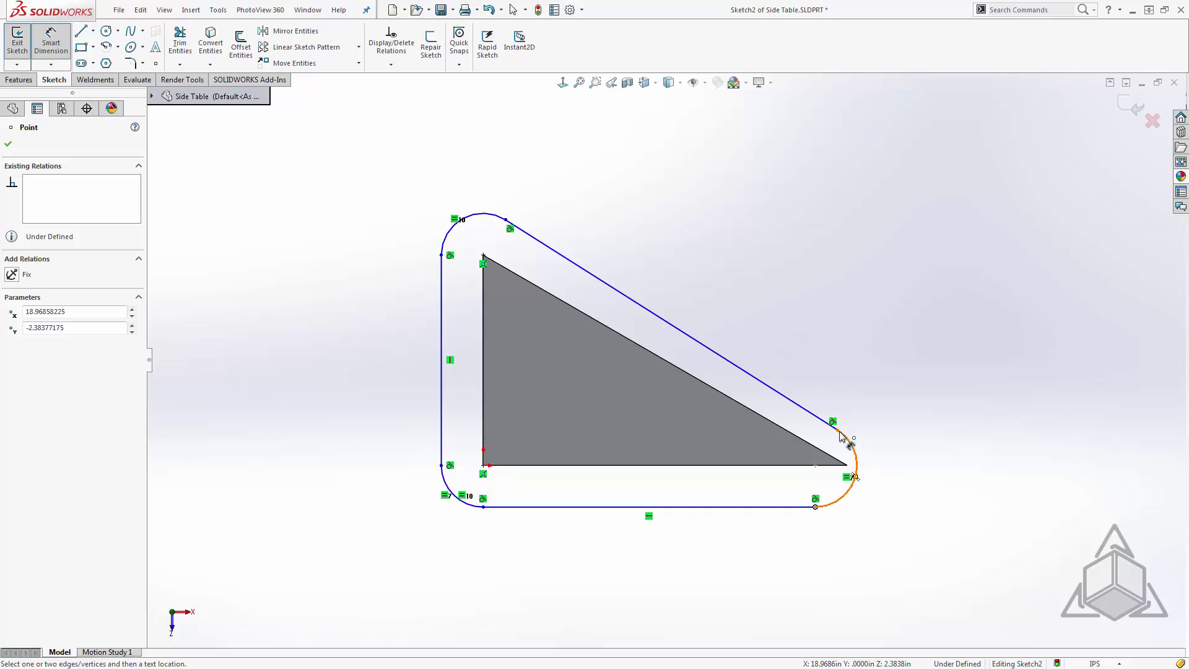
click(858, 463)
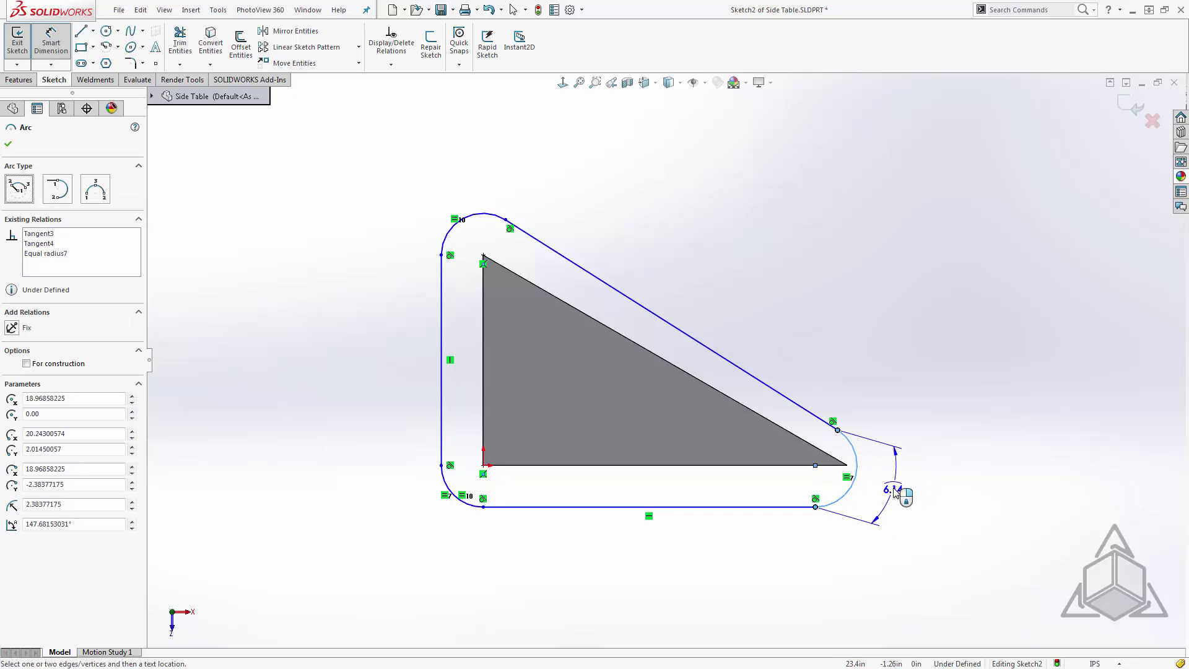
click(899, 492)
text(5)
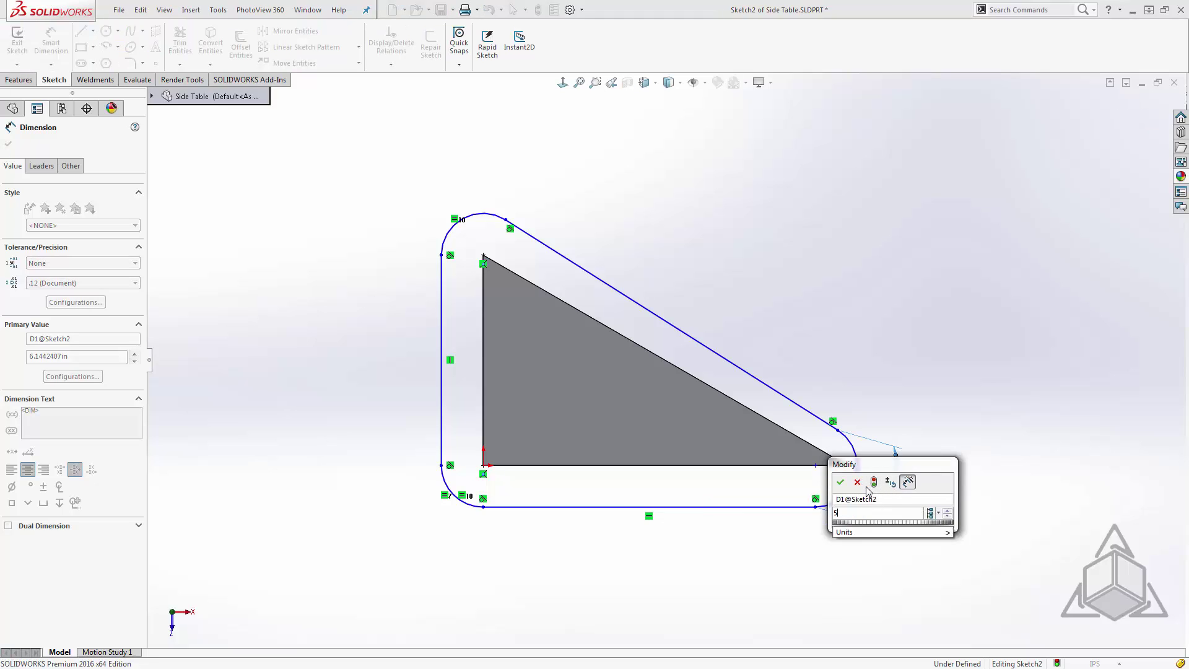
key(Return)
click(751, 325)
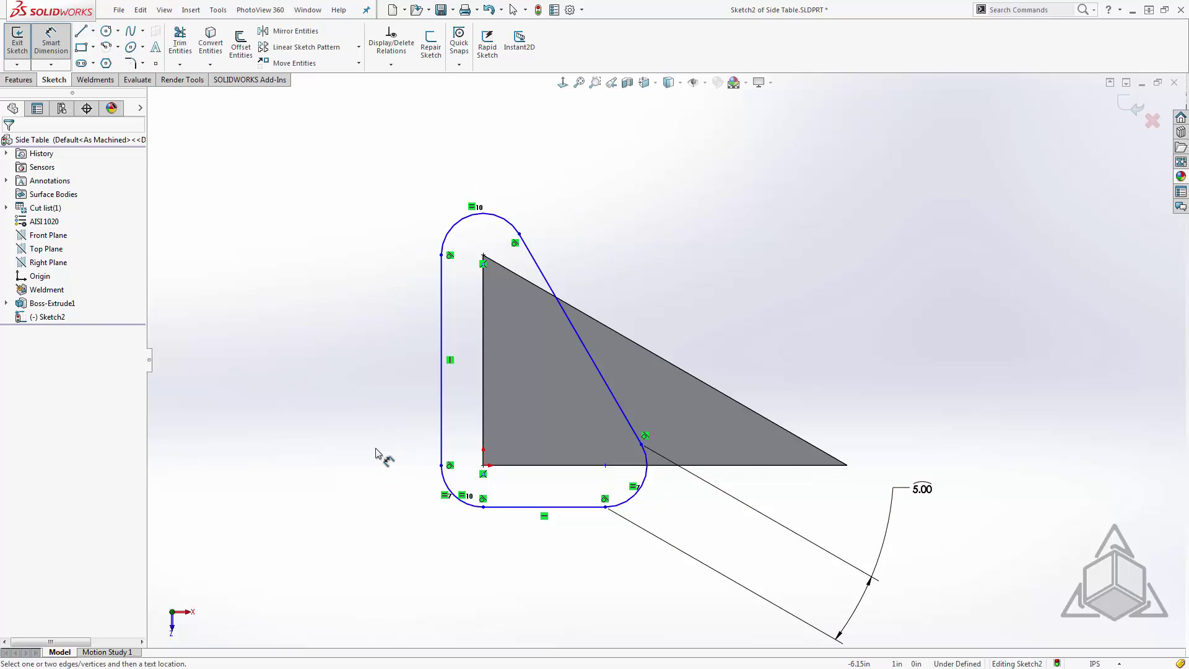
Add a path length dimension covering the entire closed chain of the rounded outline.
click(51, 64)
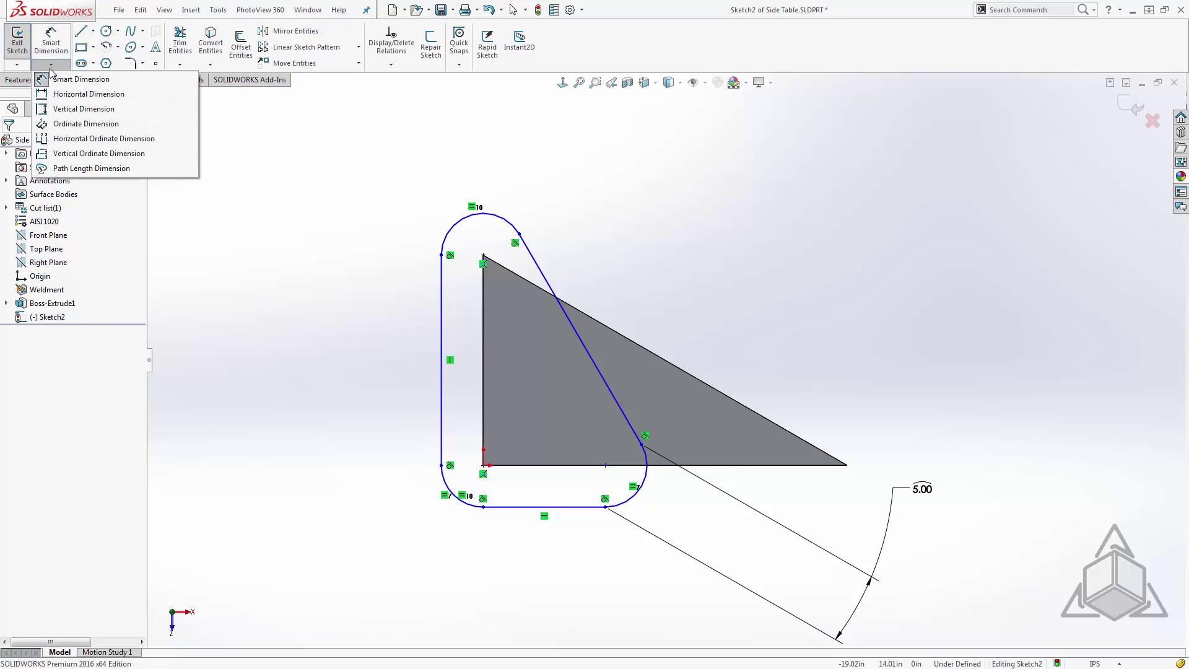
click(91, 168)
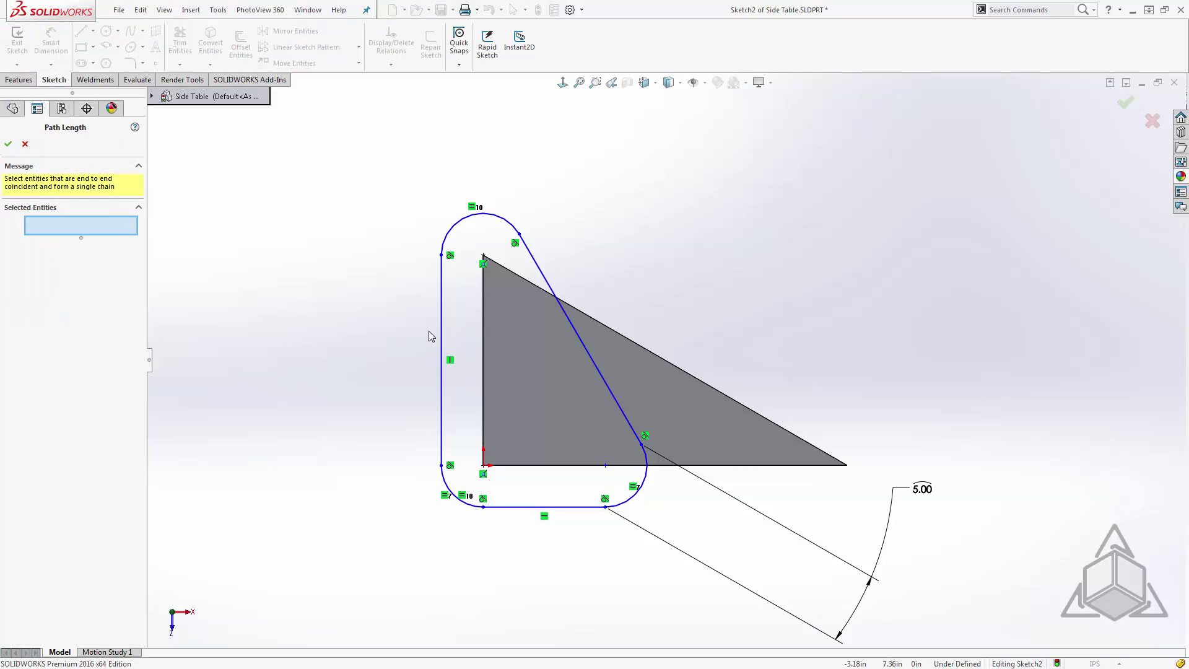
right_click(440, 302)
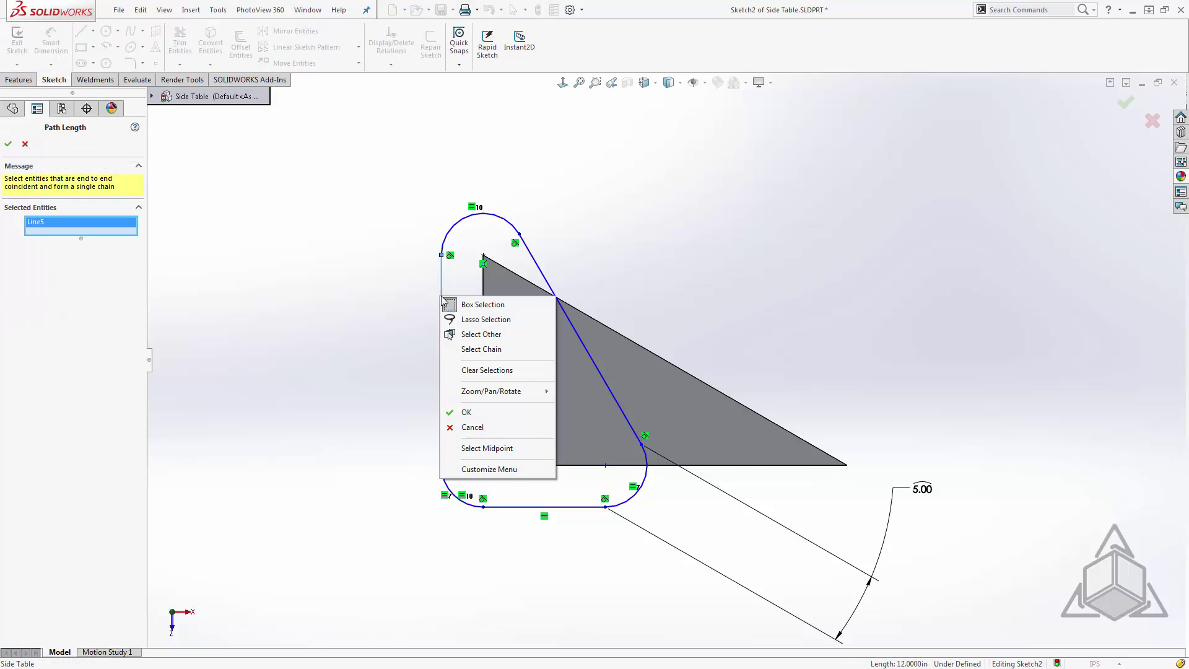
click(481, 349)
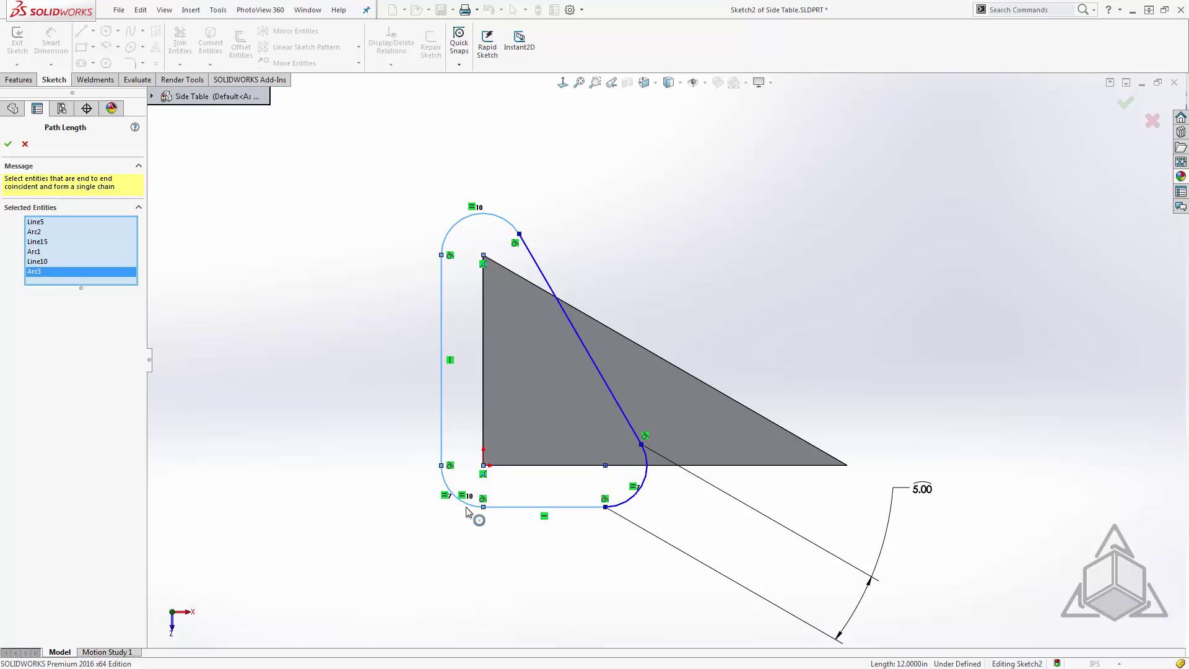
click(9, 144)
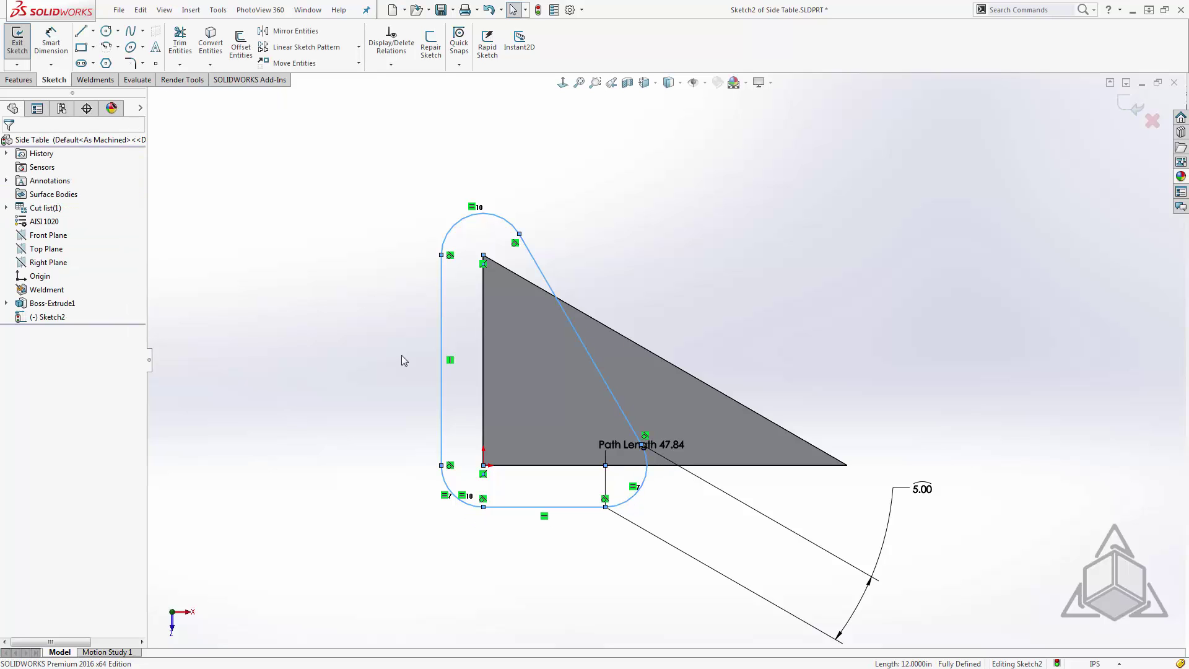
Place the path length dimension below the outline and set it to 70 in.
click(580, 568)
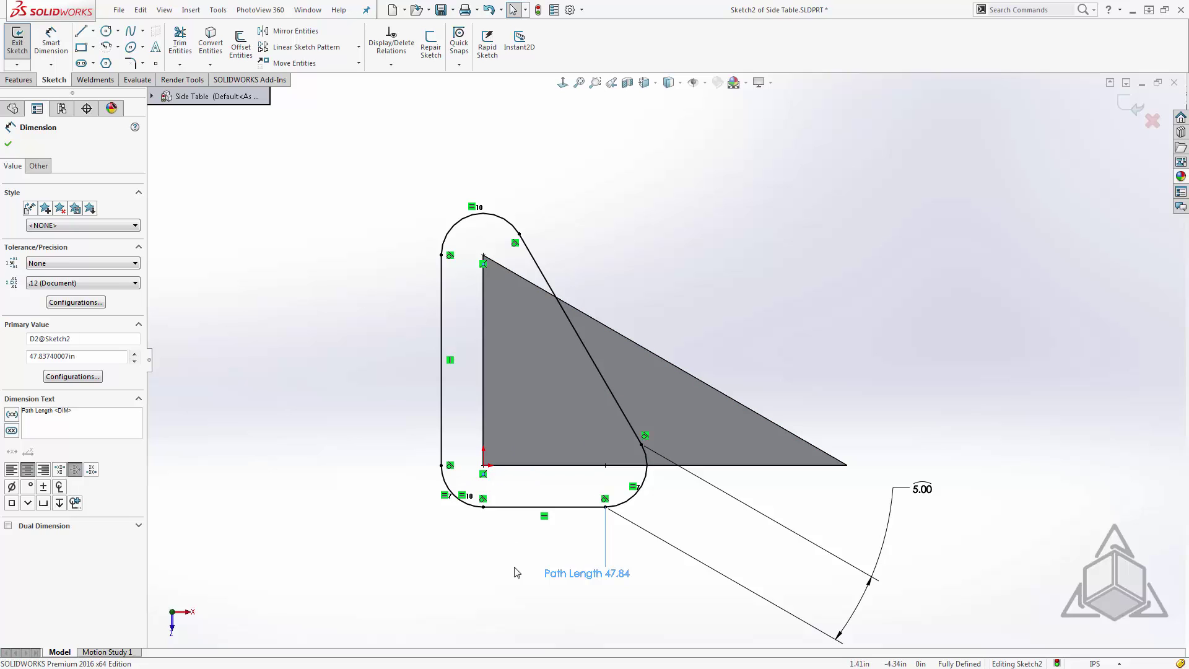
double_click(608, 575)
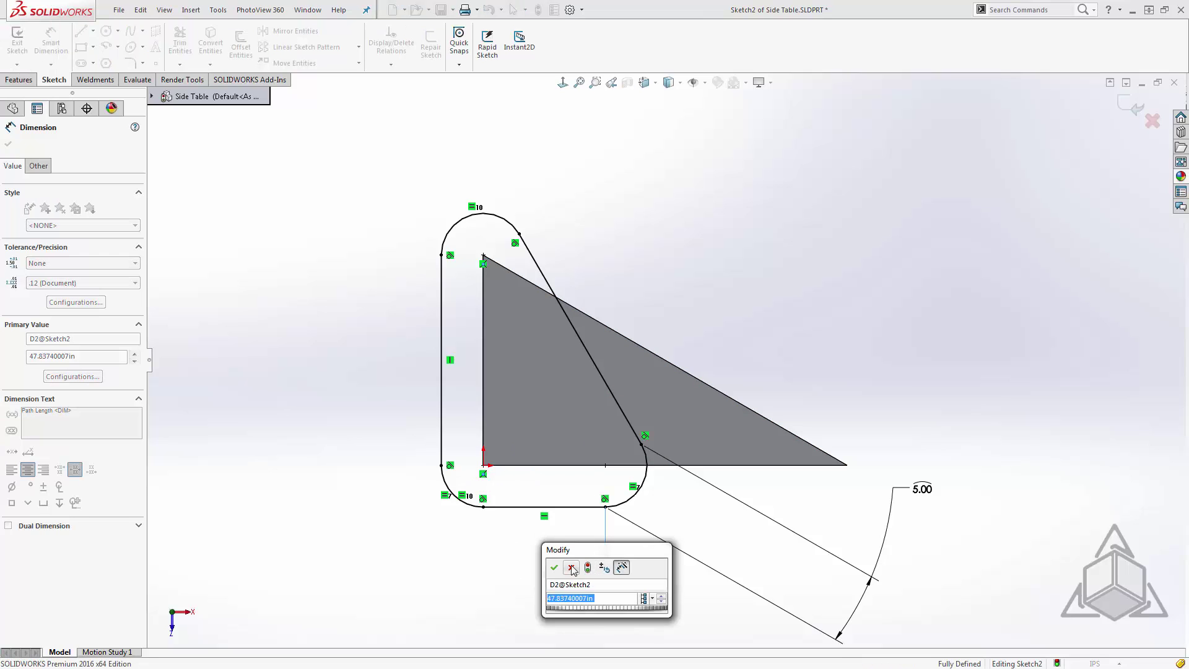
text(70)
key(Return)
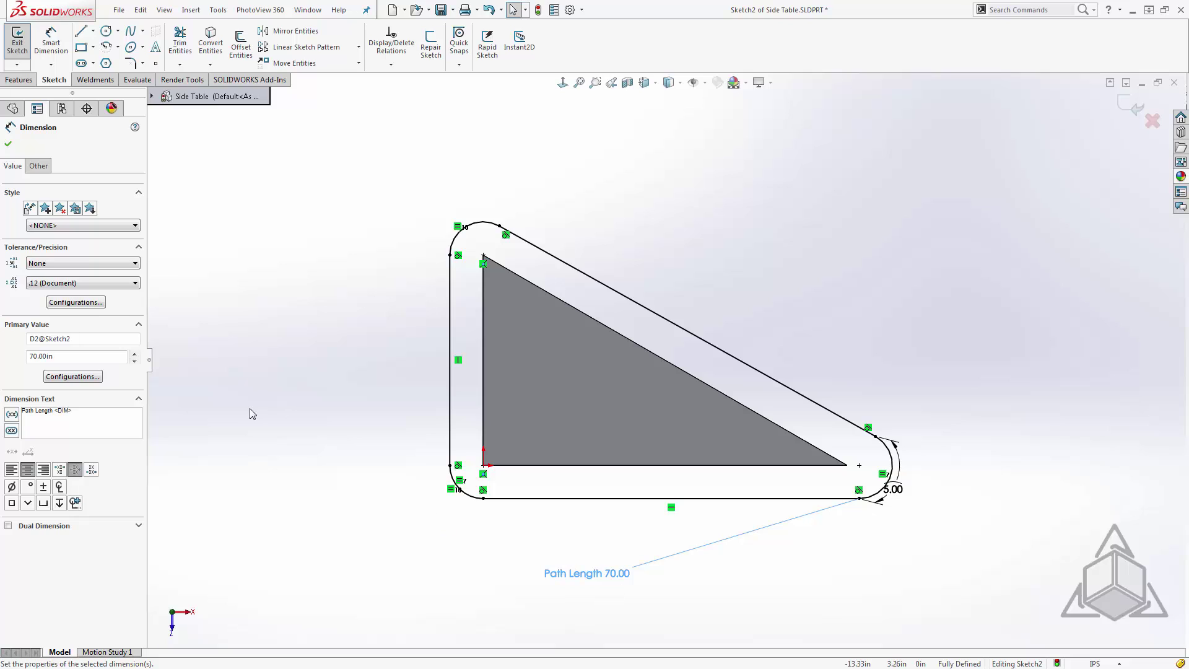
Reposition the path length and arc length dimensions clear of the outline, and exit the sketch.
drag(582, 576, 759, 557)
drag(894, 491, 929, 493)
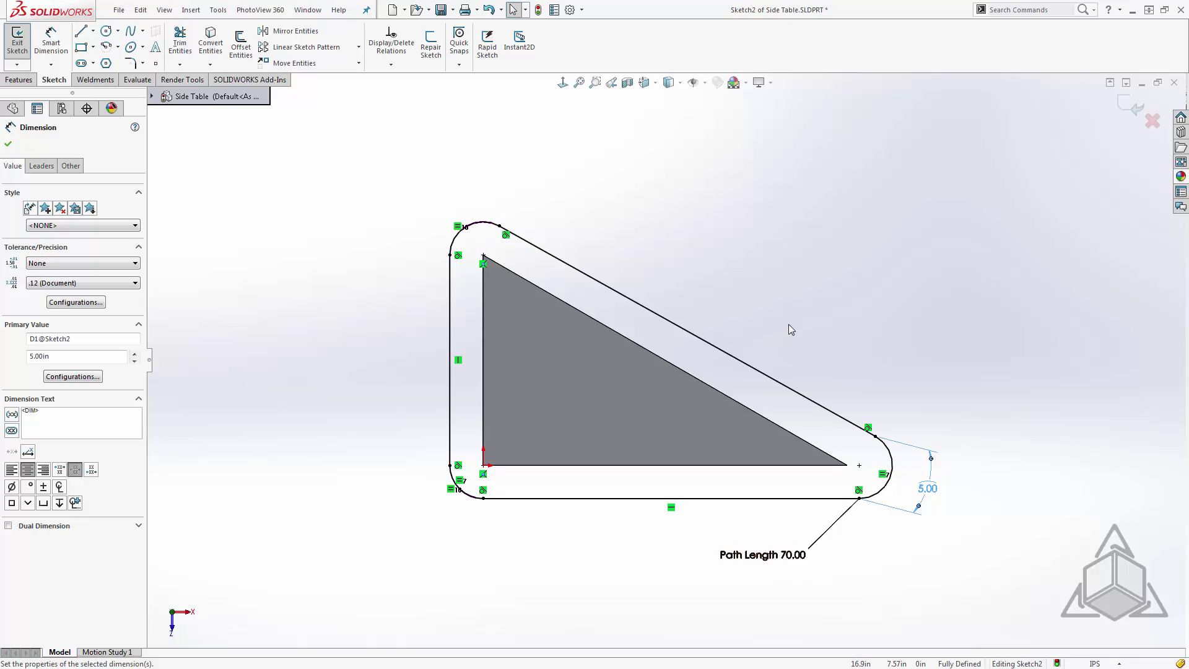
click(1123, 107)
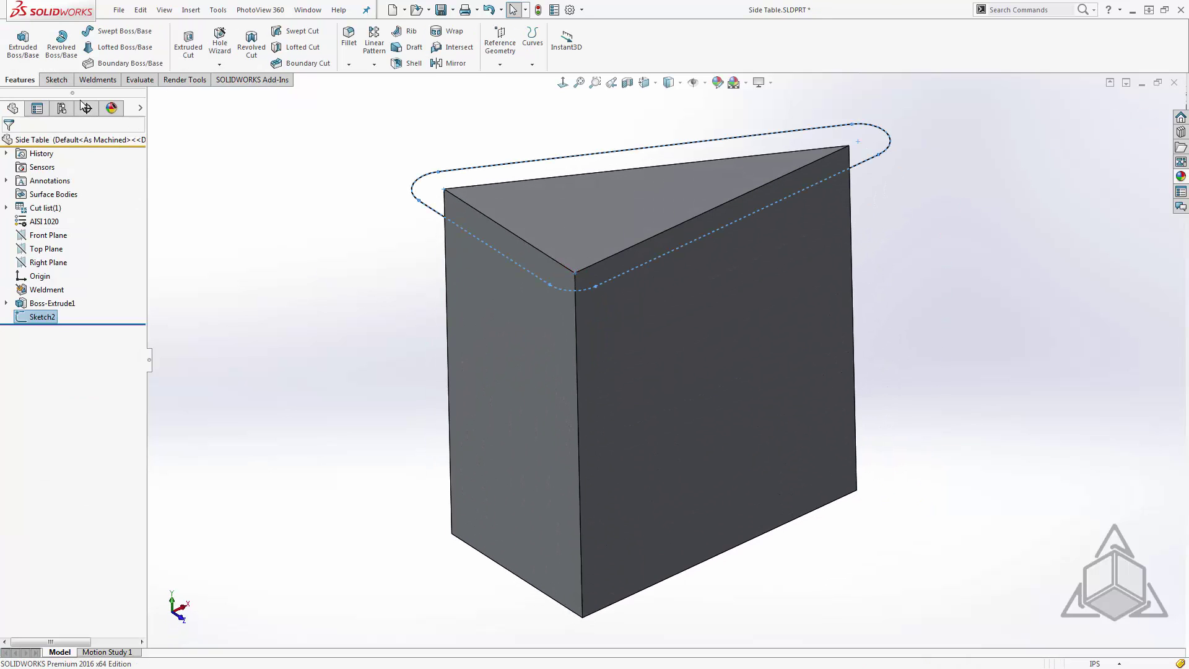
Extrude the rounded outline 2 in upward from the block's top face as a separate, unmerged body.
click(23, 43)
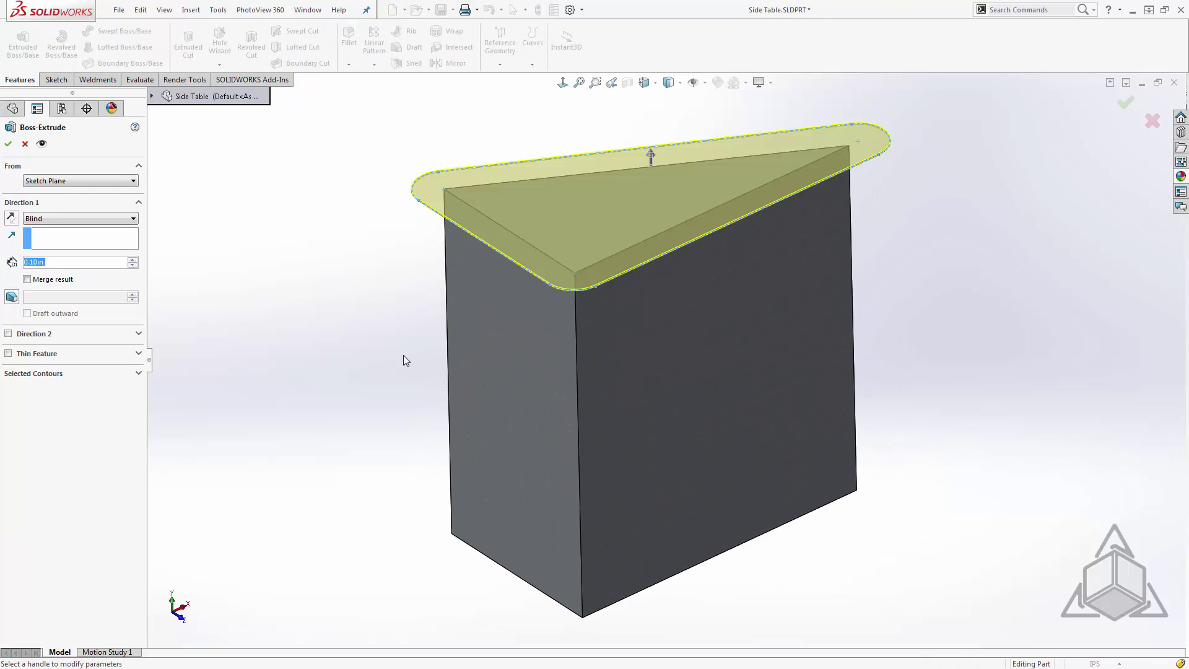
text(2)
key(Return)
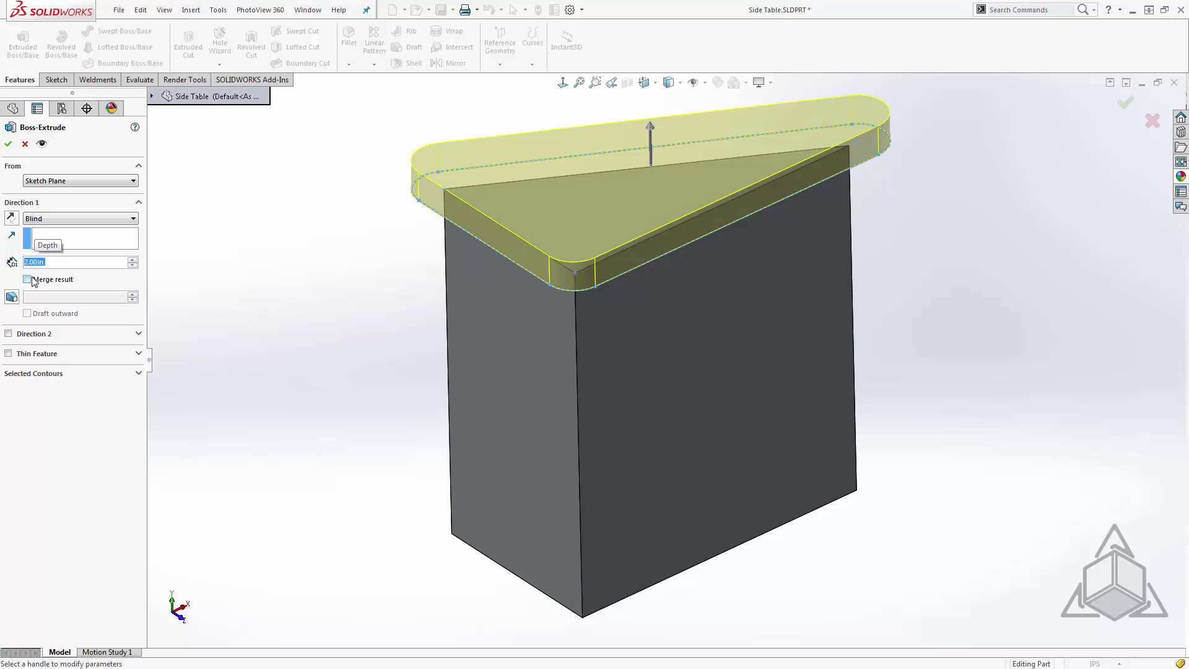
click(8, 143)
Hide the extruded tabletop body so that only the triangular block is shown.
middle_drag(702, 466, 677, 432)
scroll(690, 410, up, 3)
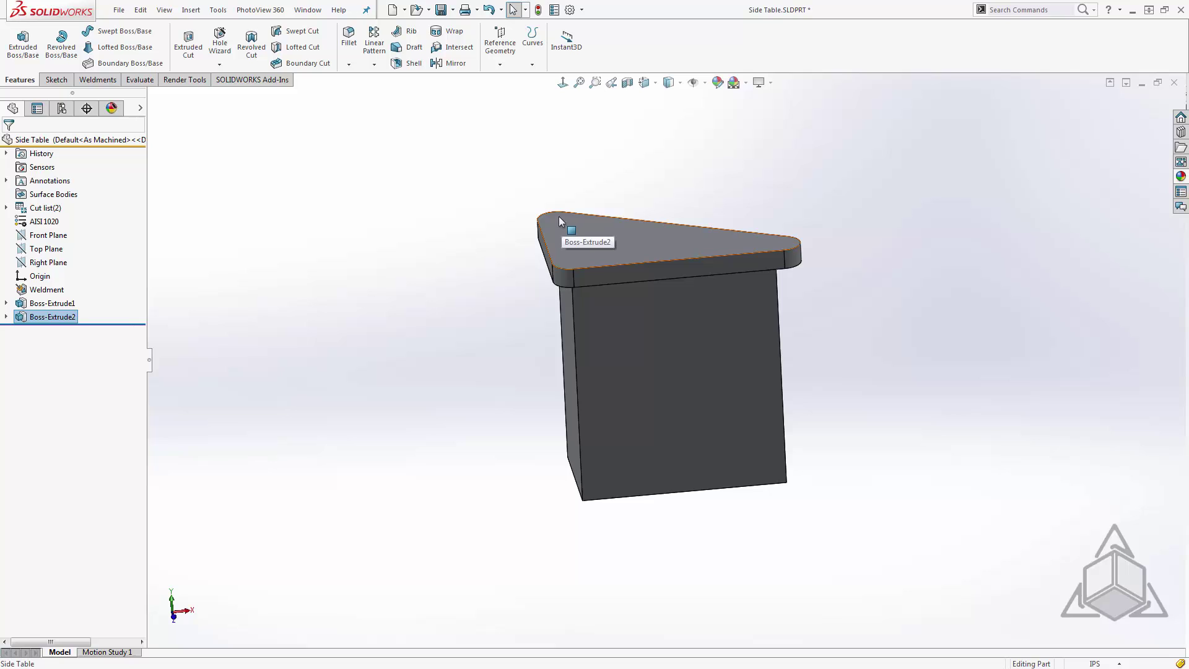
key(Tab)
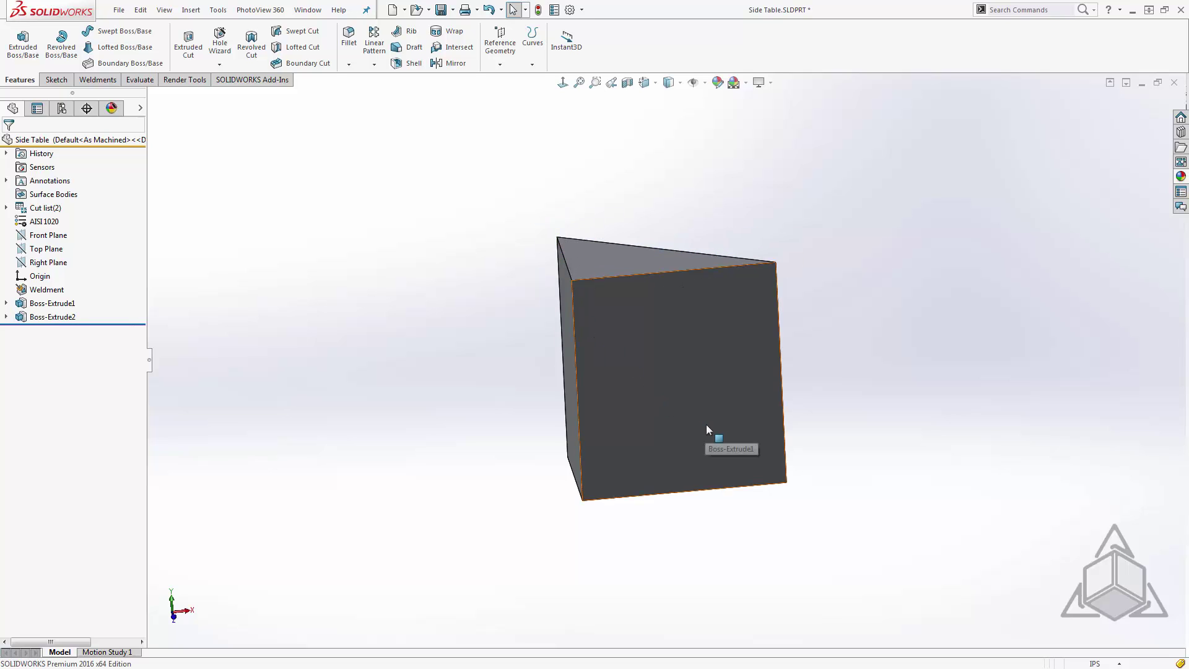
Convert all edges of the triangular block into a new 3D sketch, and exit the sketch.
scroll(630, 268, down, 3)
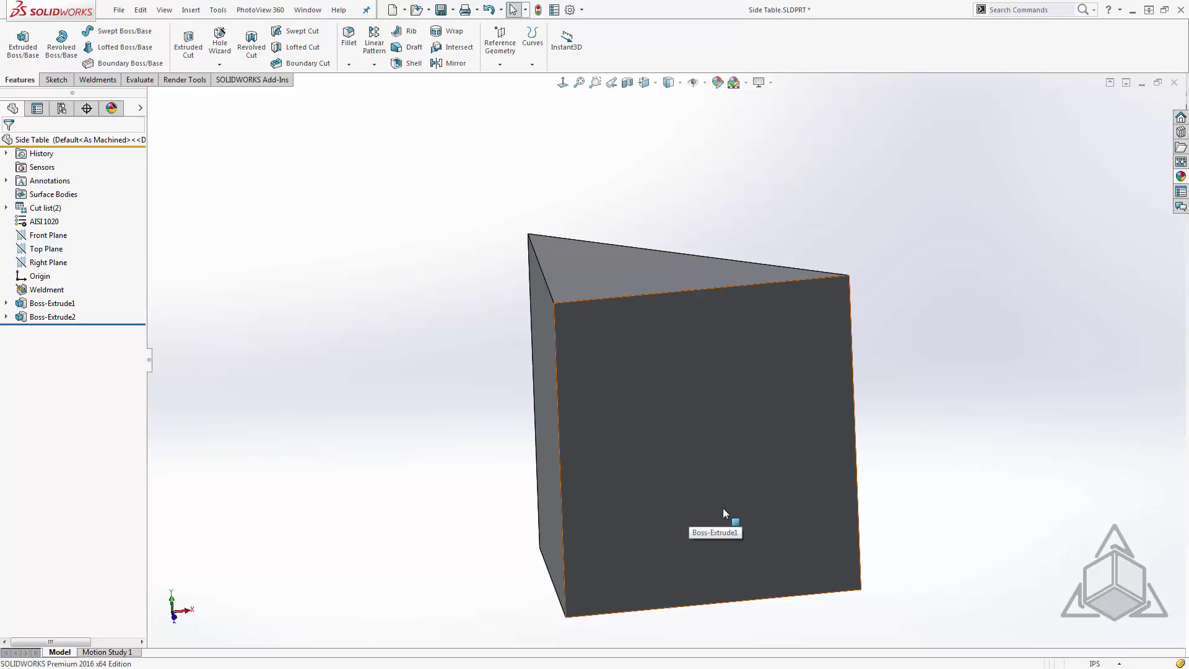
mouse_move(723, 507)
middle_down()
mouse_move(725, 452)
mouse_move(728, 510)
middle_up()
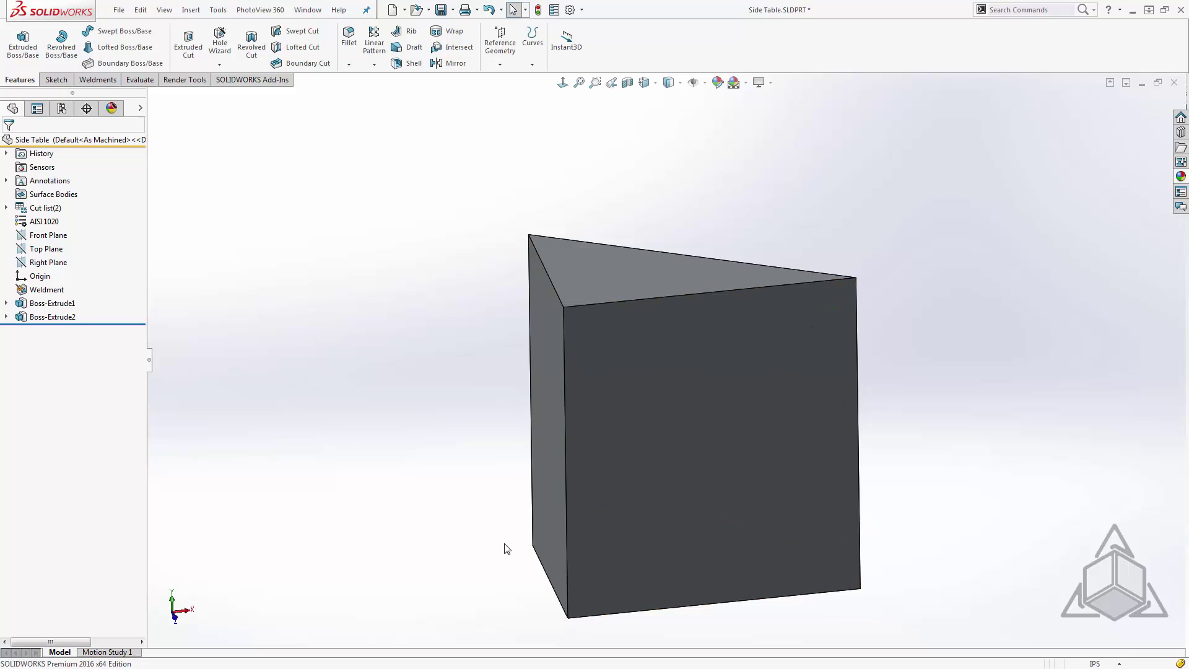
middle_drag(493, 552, 492, 562)
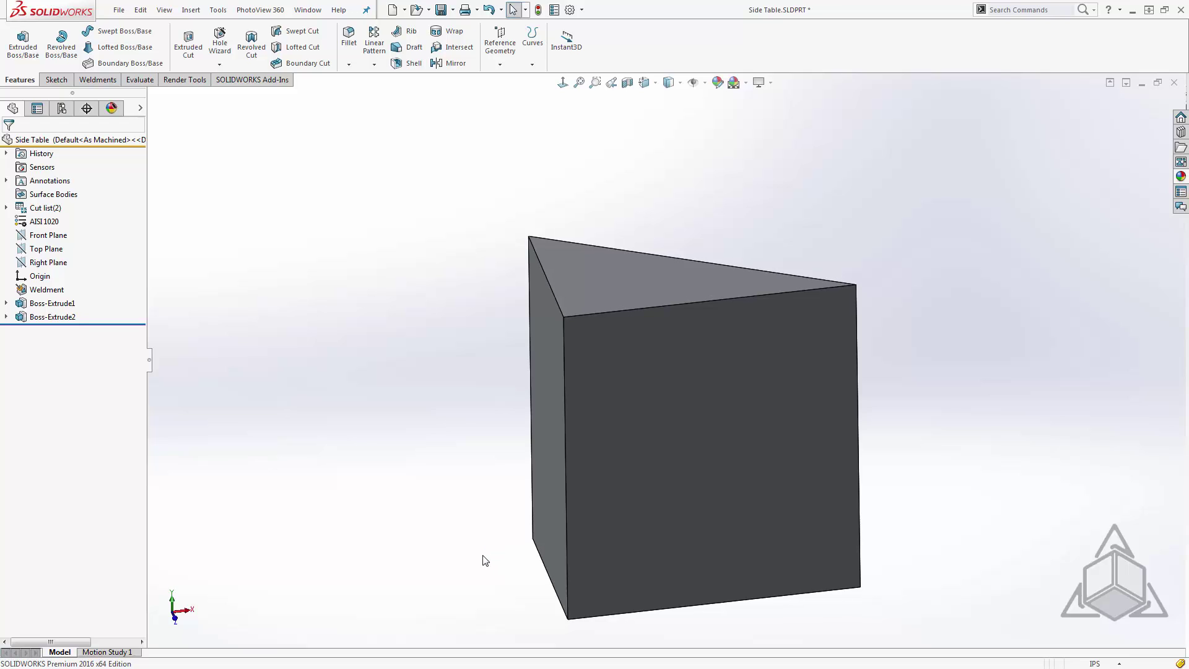
click(566, 477)
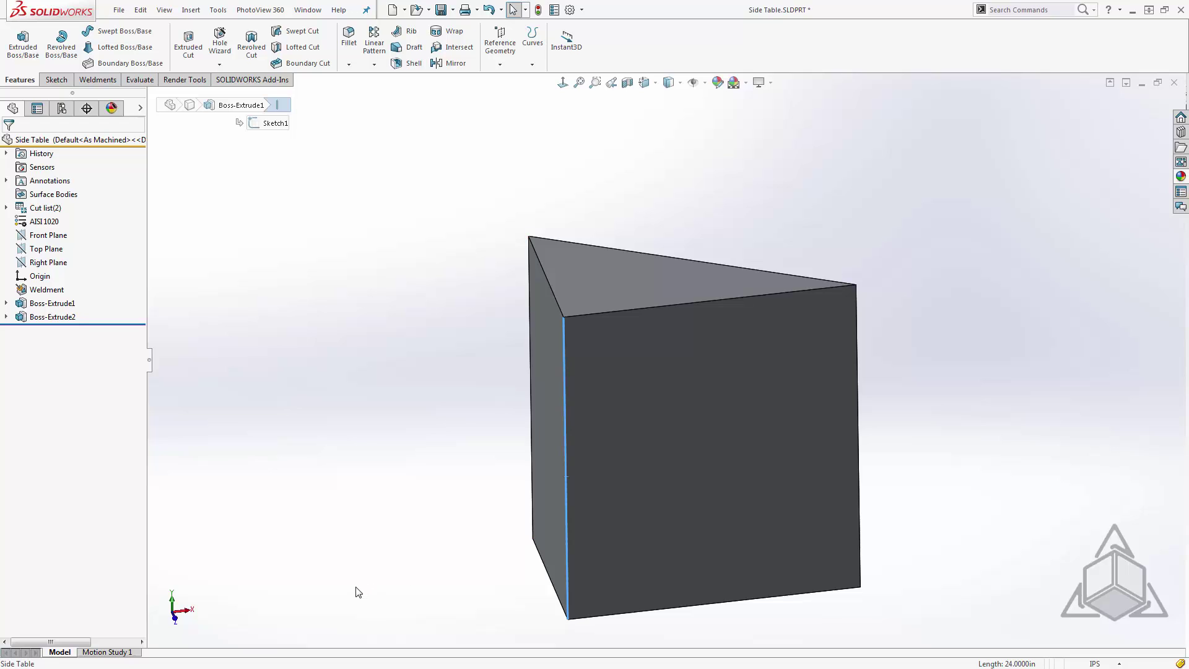
key(ctrl+a)
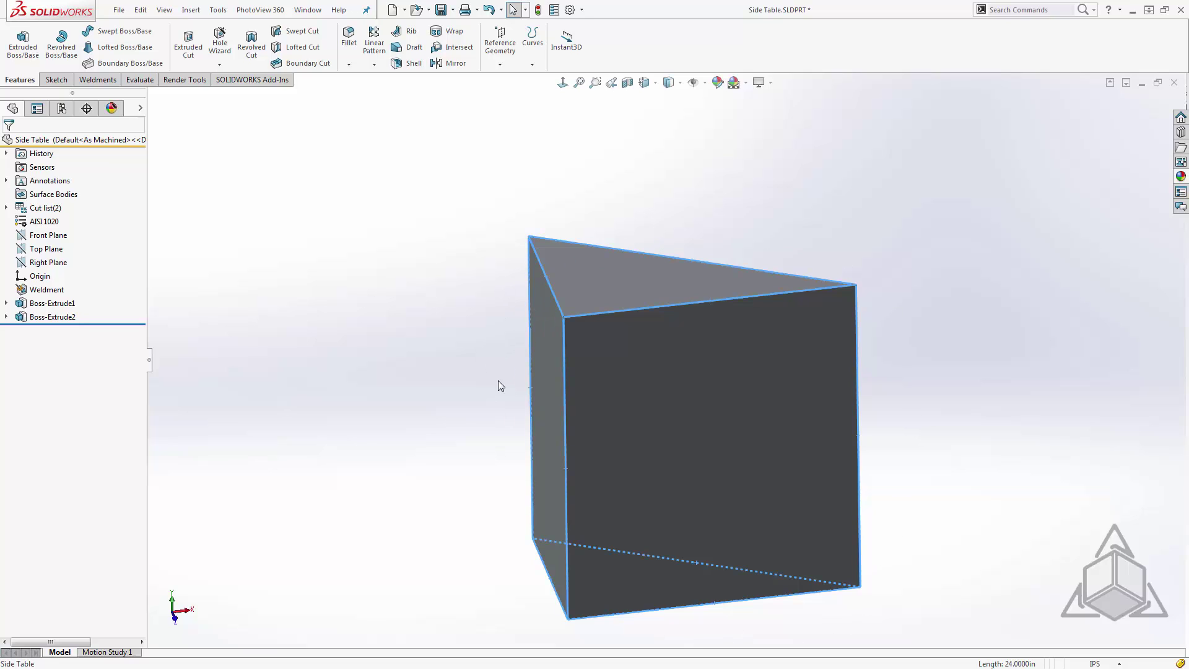
click(55, 80)
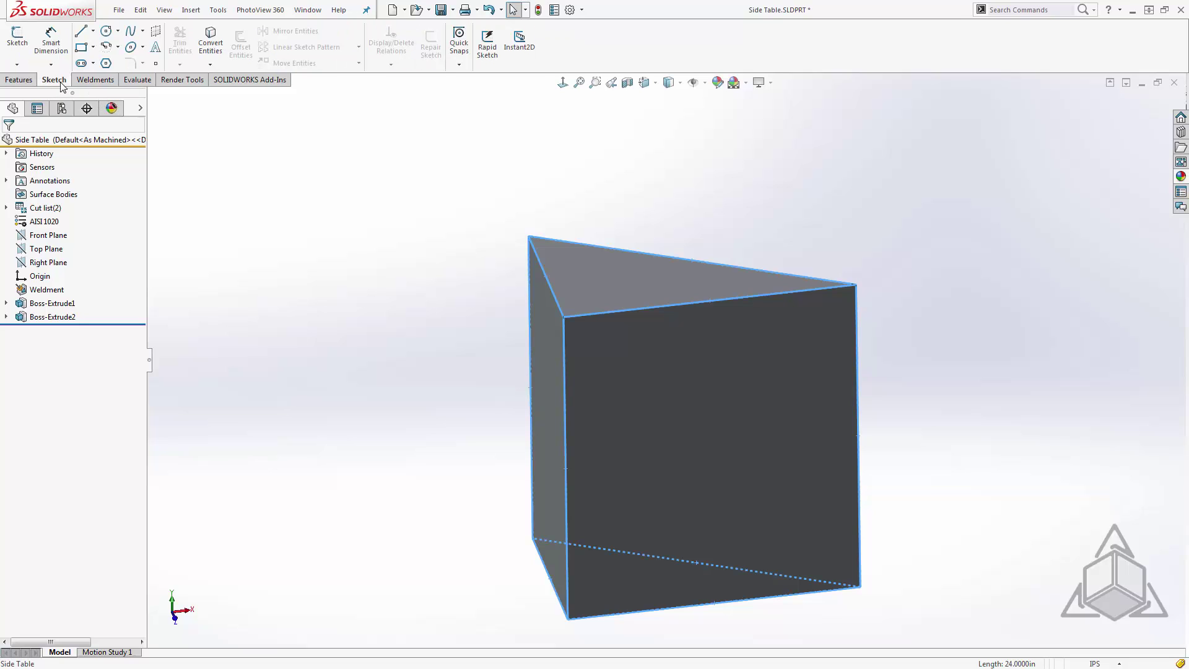
click(13, 65)
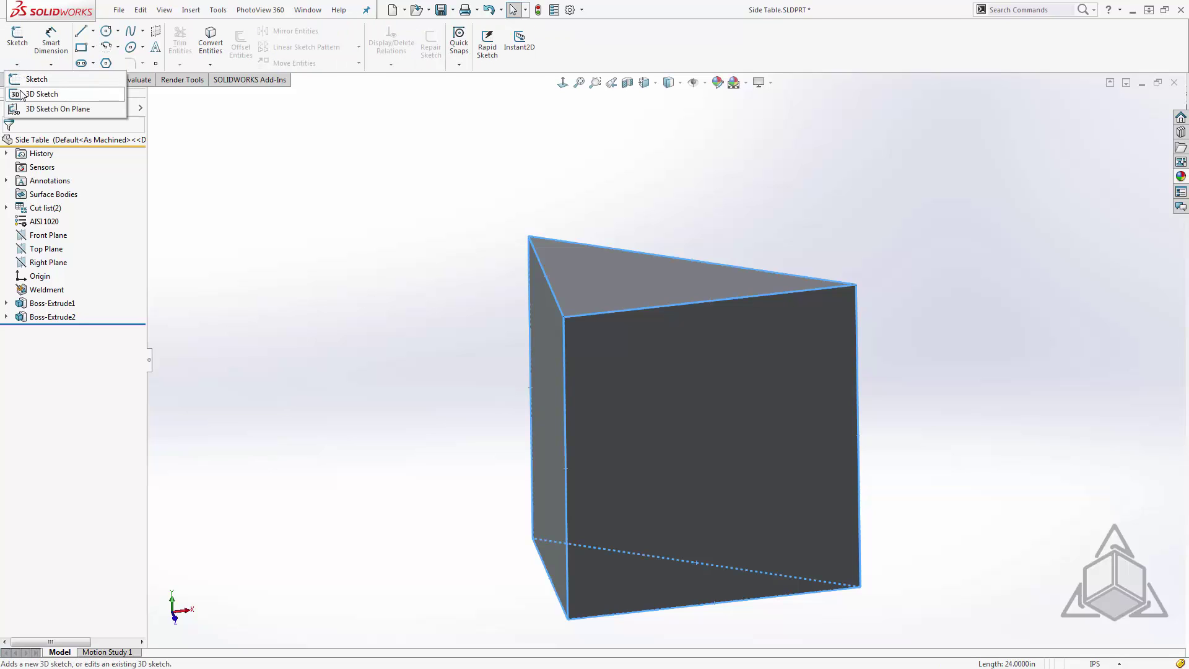
click(47, 93)
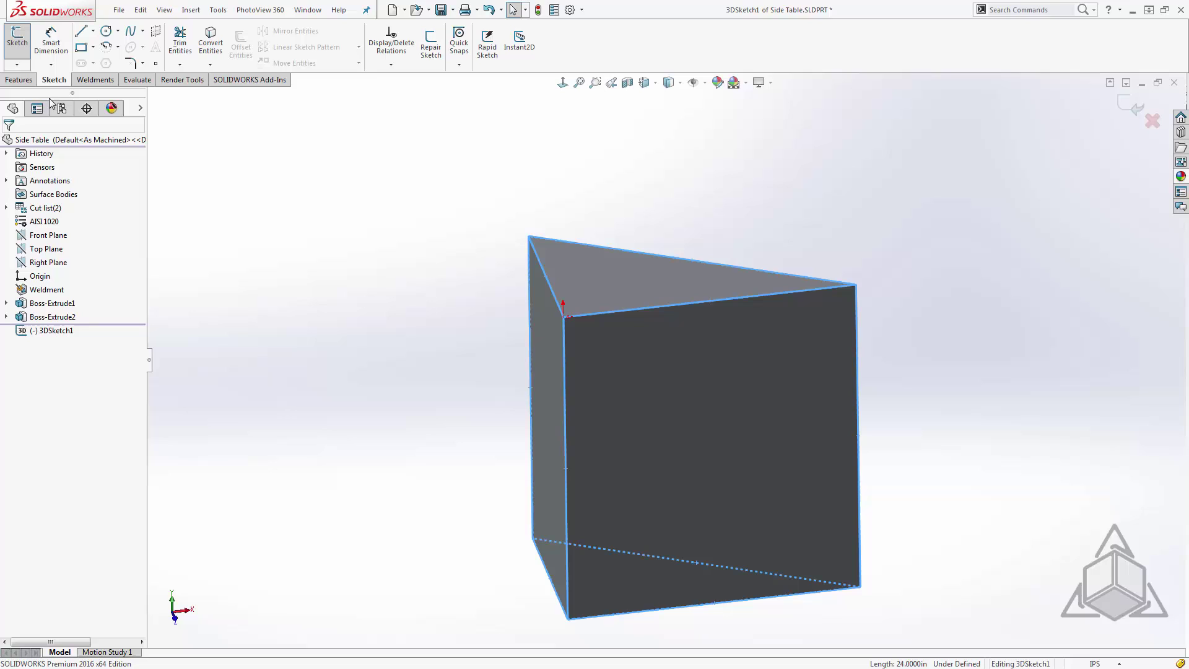
click(208, 47)
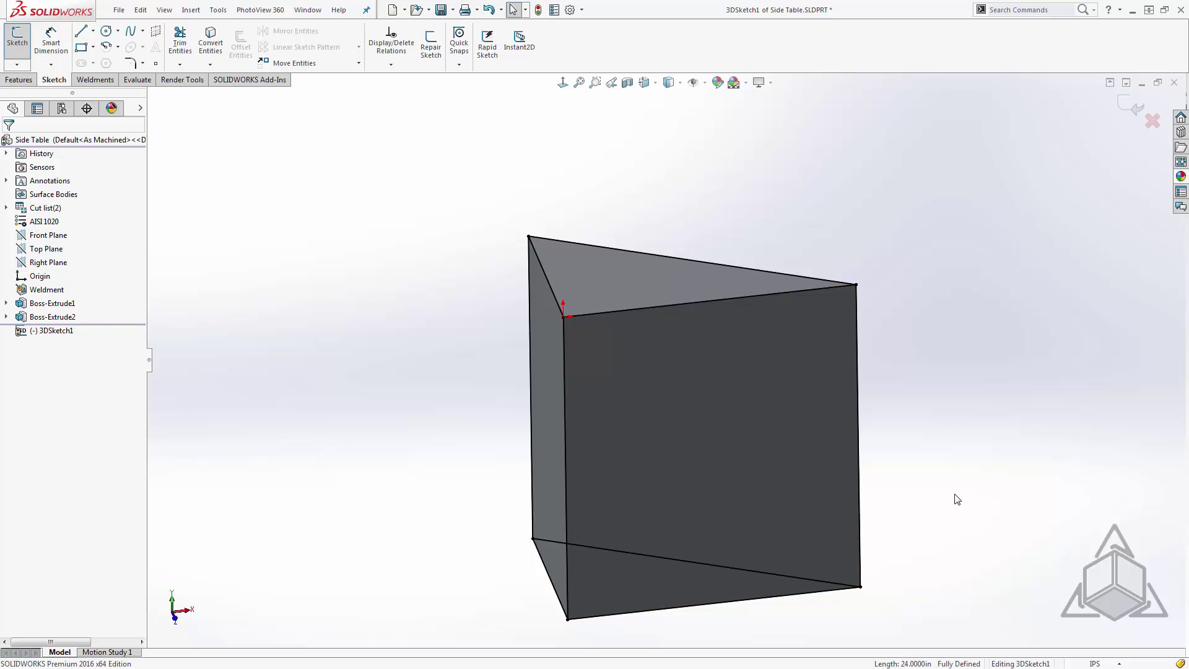
key(d)
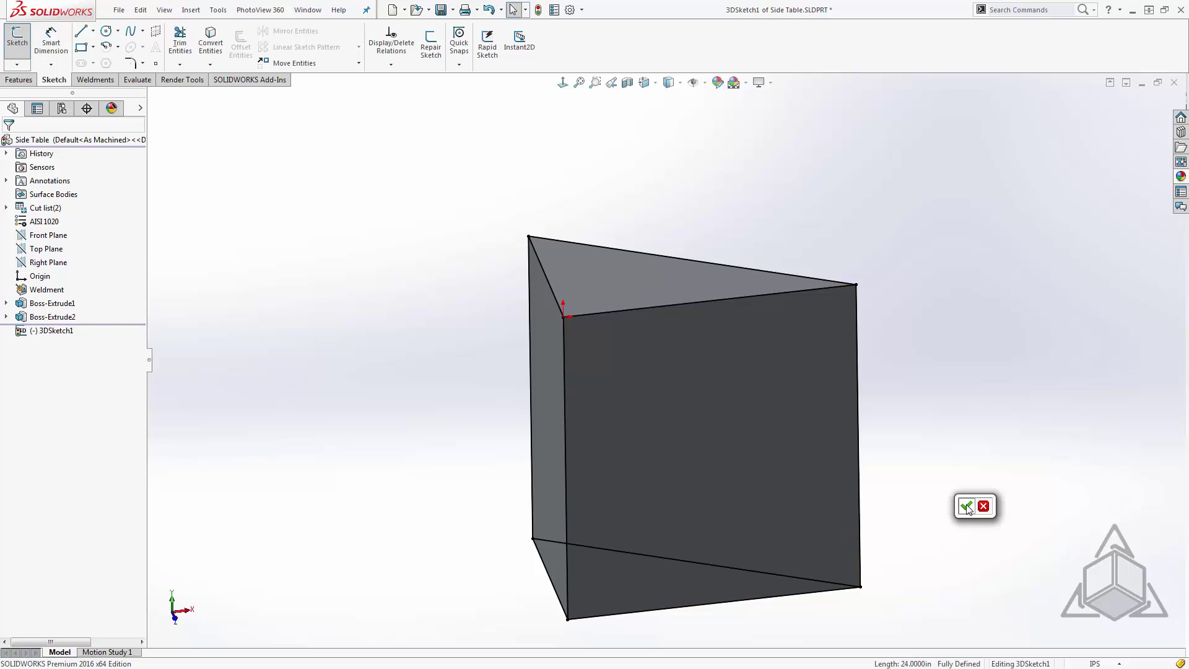
click(964, 505)
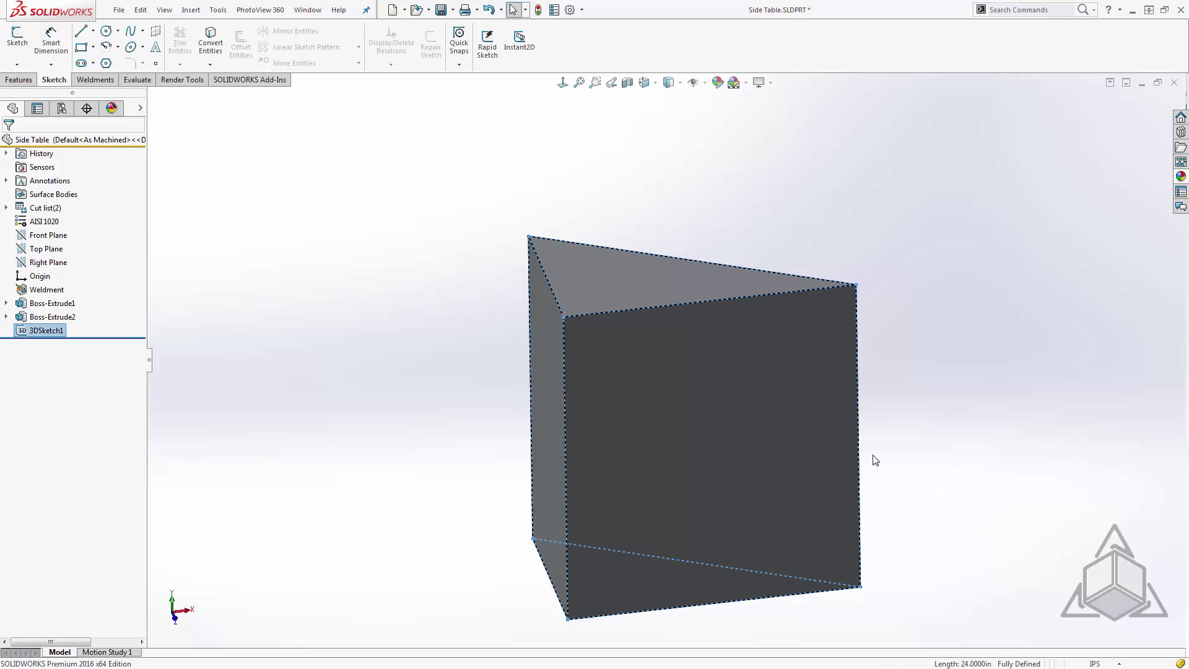
Delete the triangular block's solid body with Delete/Keep Body, using the Delete Bodies type.
click(485, 414)
mouse_move(485, 414)
middle_down()
mouse_move(502, 425)
mouse_move(495, 374)
mouse_move(483, 388)
mouse_move(497, 350)
mouse_move(504, 383)
mouse_move(494, 393)
middle_up()
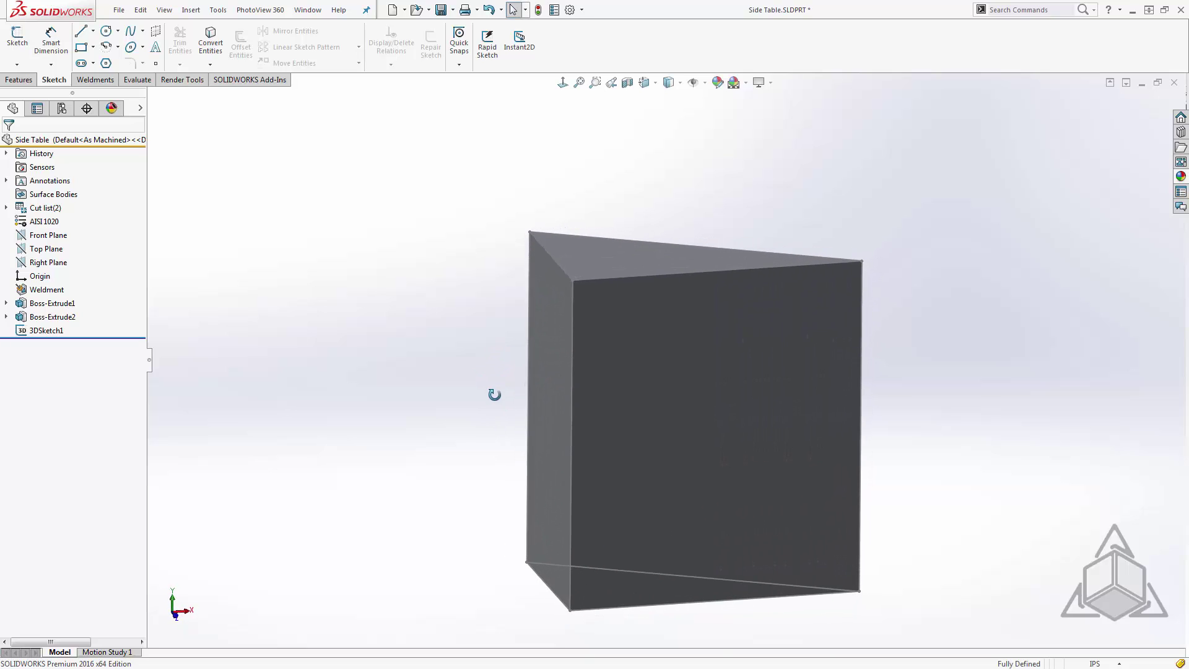
click(671, 426)
key(d)
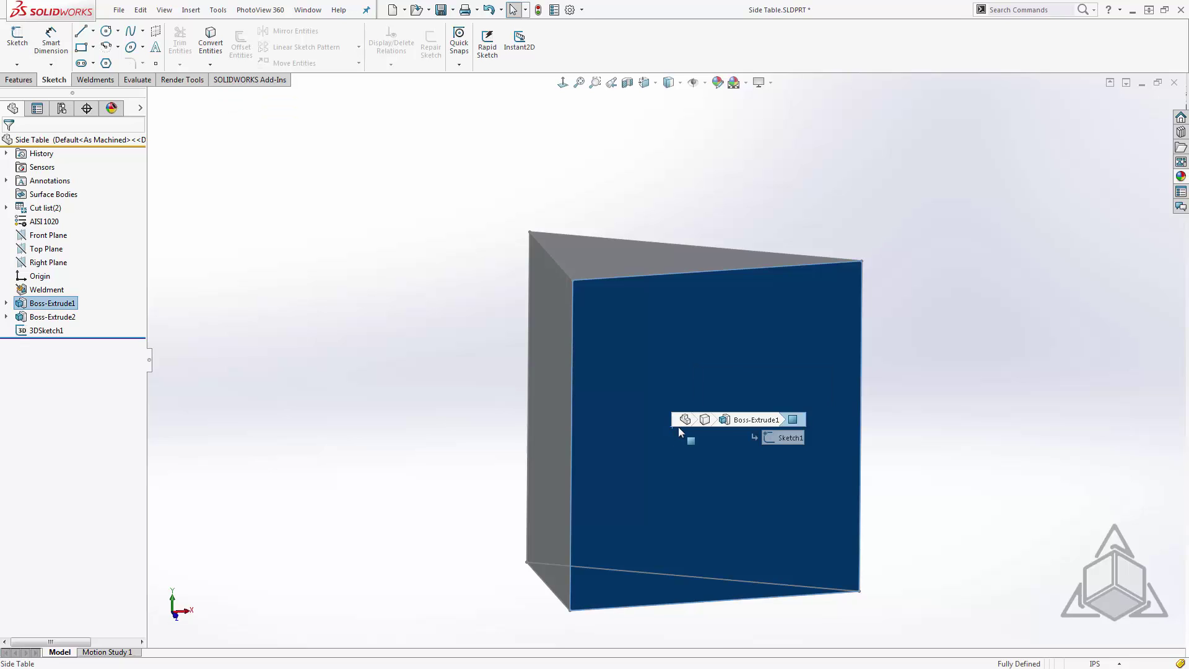
right_click(705, 422)
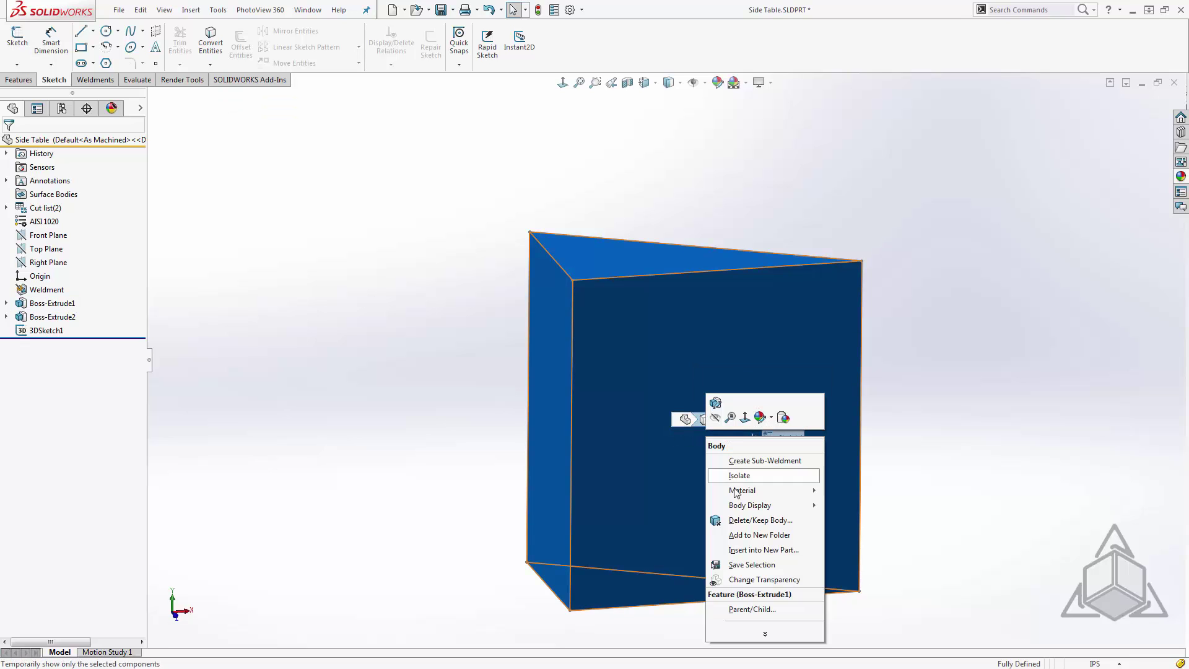
click(741, 520)
right_click(741, 523)
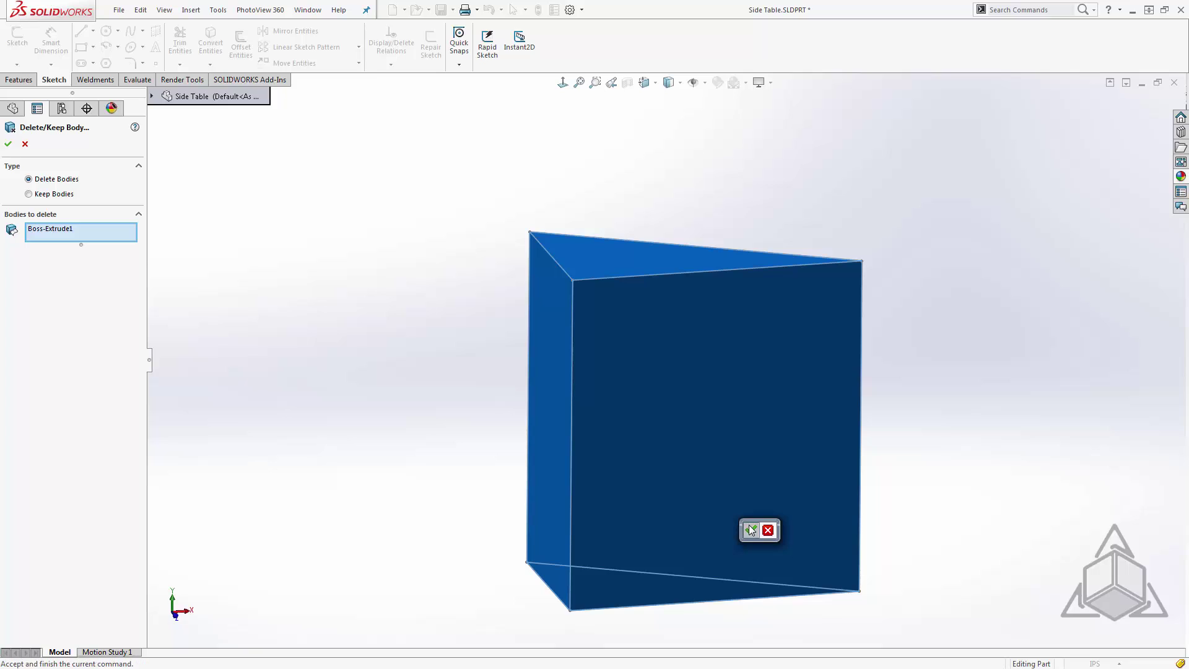
click(750, 531)
mouse_move(884, 430)
middle_down()
mouse_move(917, 419)
mouse_move(887, 453)
middle_up()
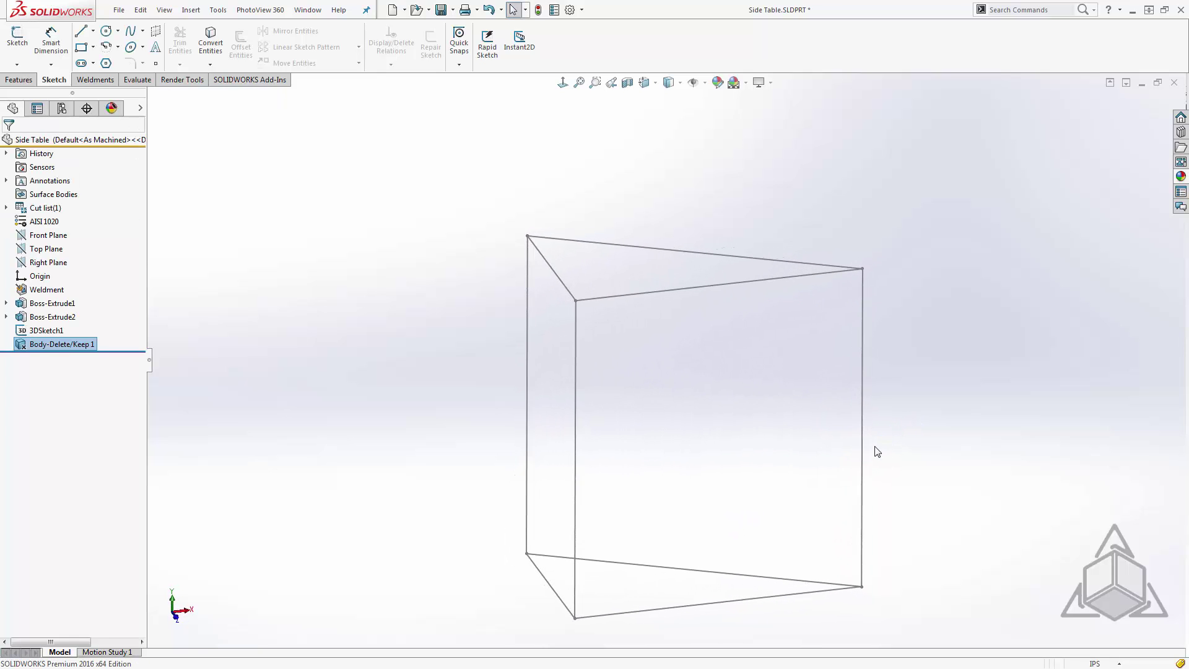
Add an ansi inch square tube 2 x 2 x 0.25 structural member along the four lines of the sketch's front rectangle.
click(96, 79)
click(88, 59)
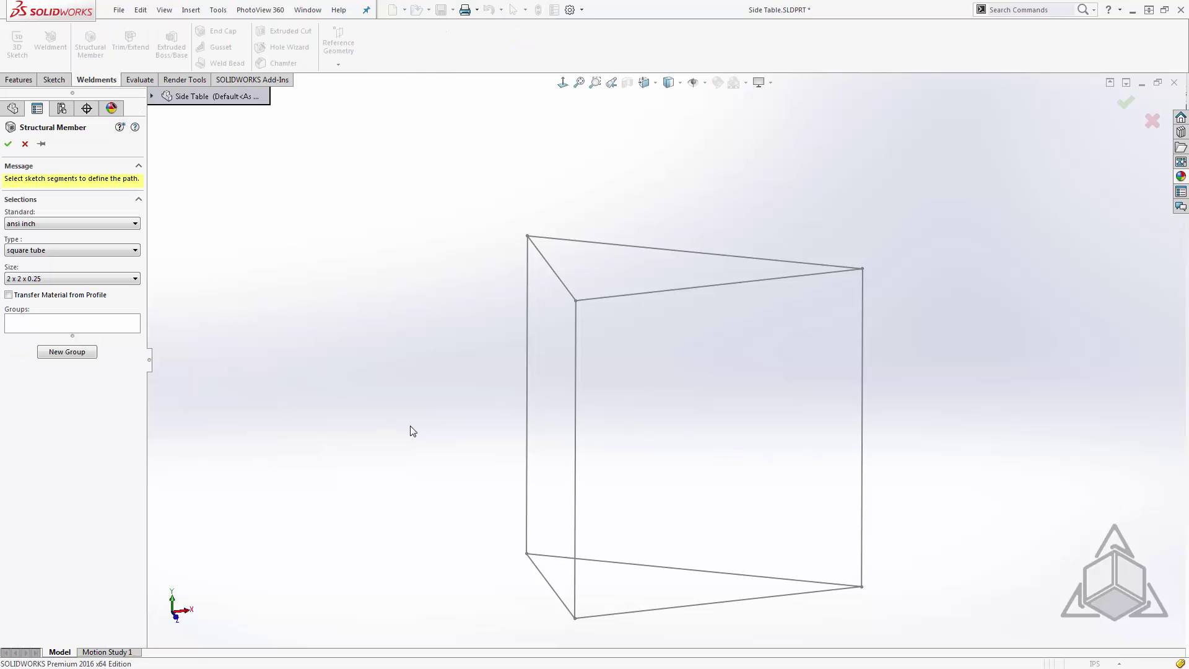
click(574, 389)
click(645, 294)
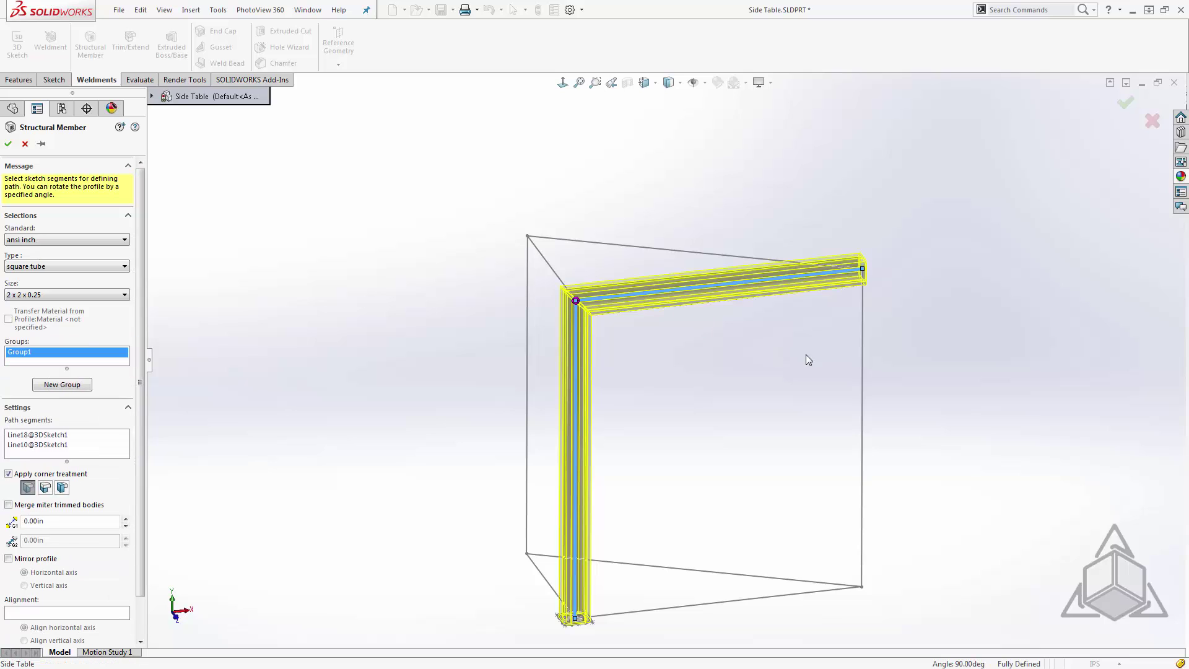
click(861, 347)
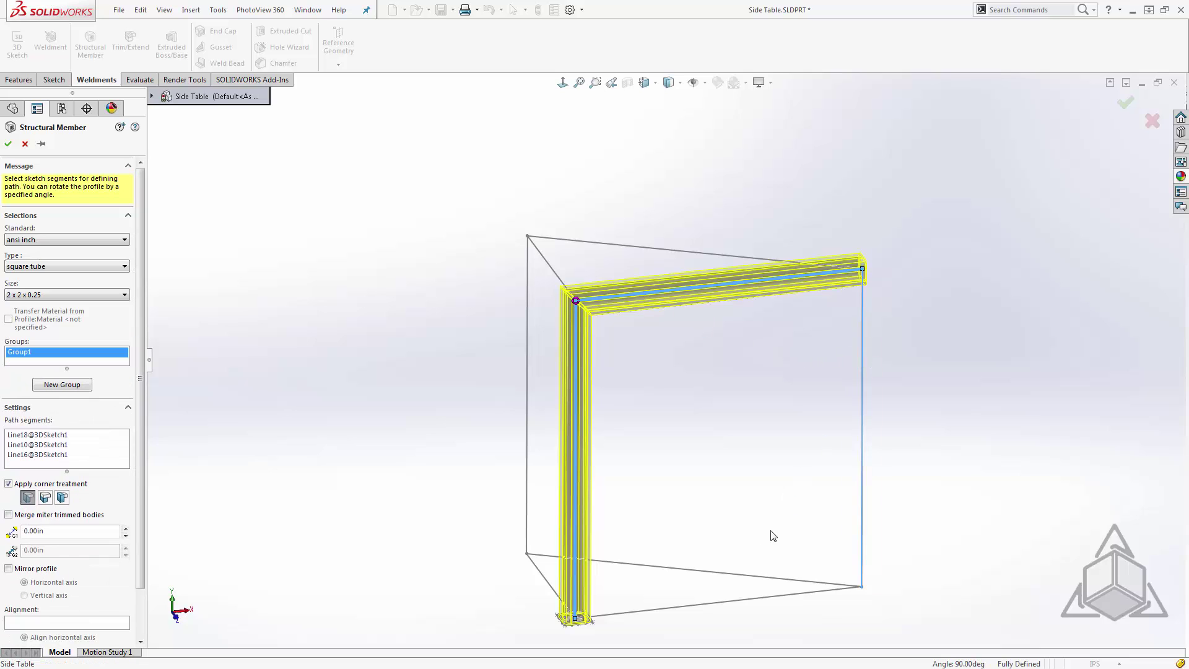
click(720, 602)
Create a second group from the upper and lower long rear lines, and accept the structural member.
right_click(721, 581)
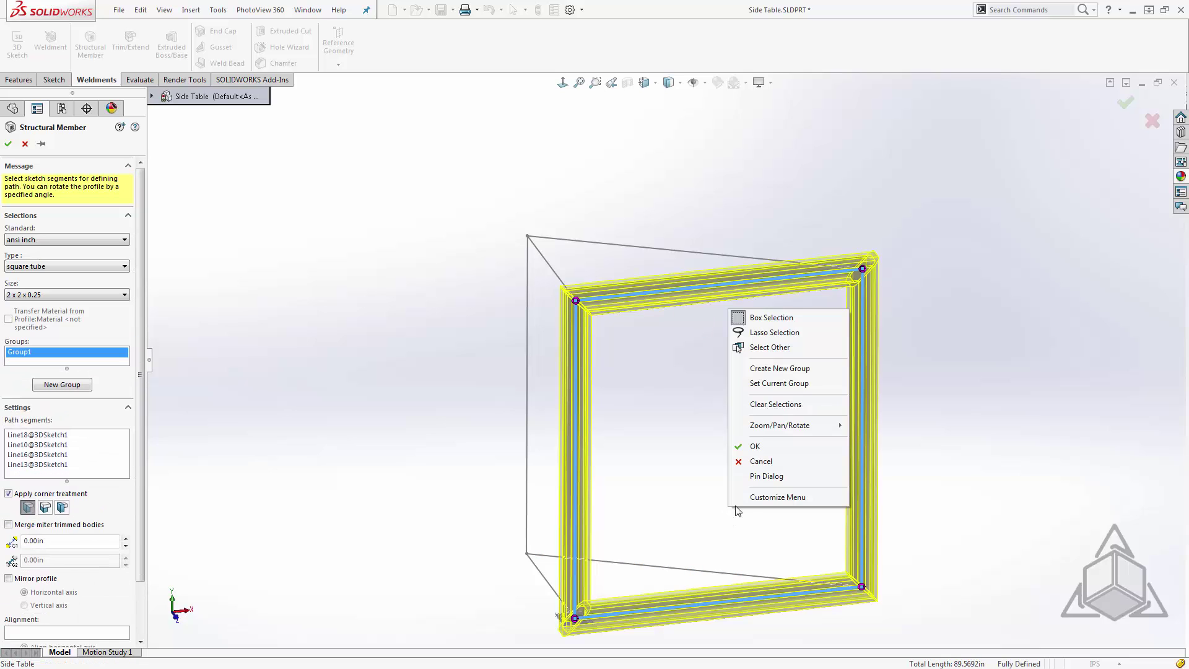
click(770, 369)
click(663, 566)
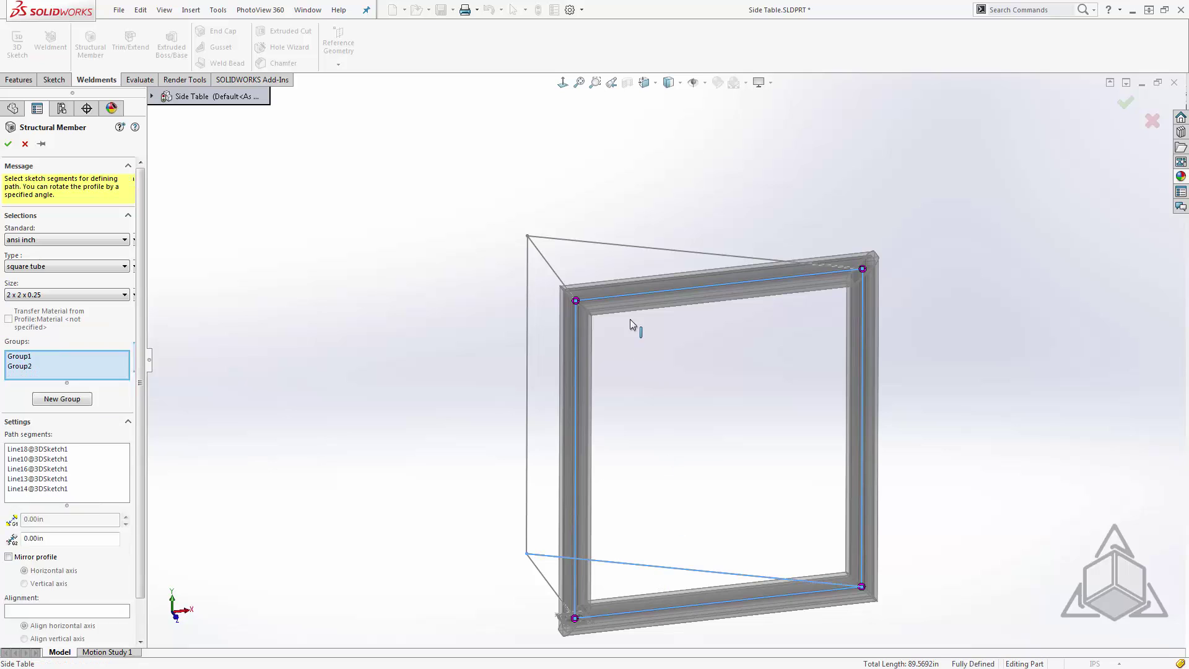
click(623, 245)
key(Return)
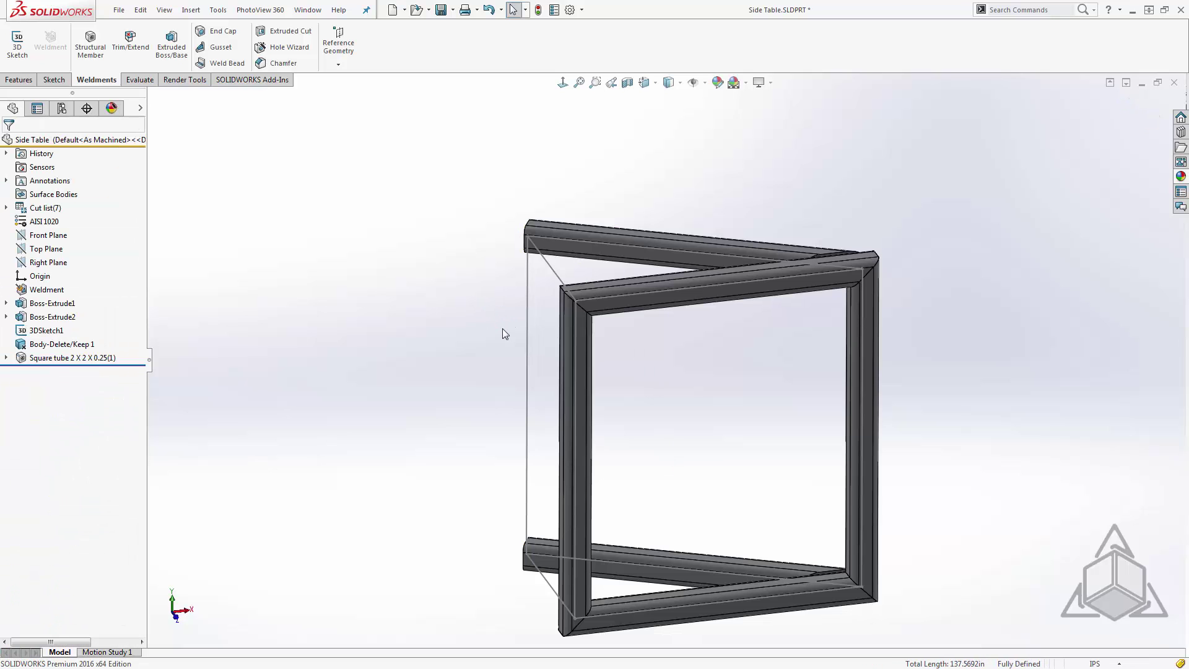
Edit the square tube structural member to add a third group along the remaining rear vertical and two short lines.
middle_drag(483, 346, 489, 318)
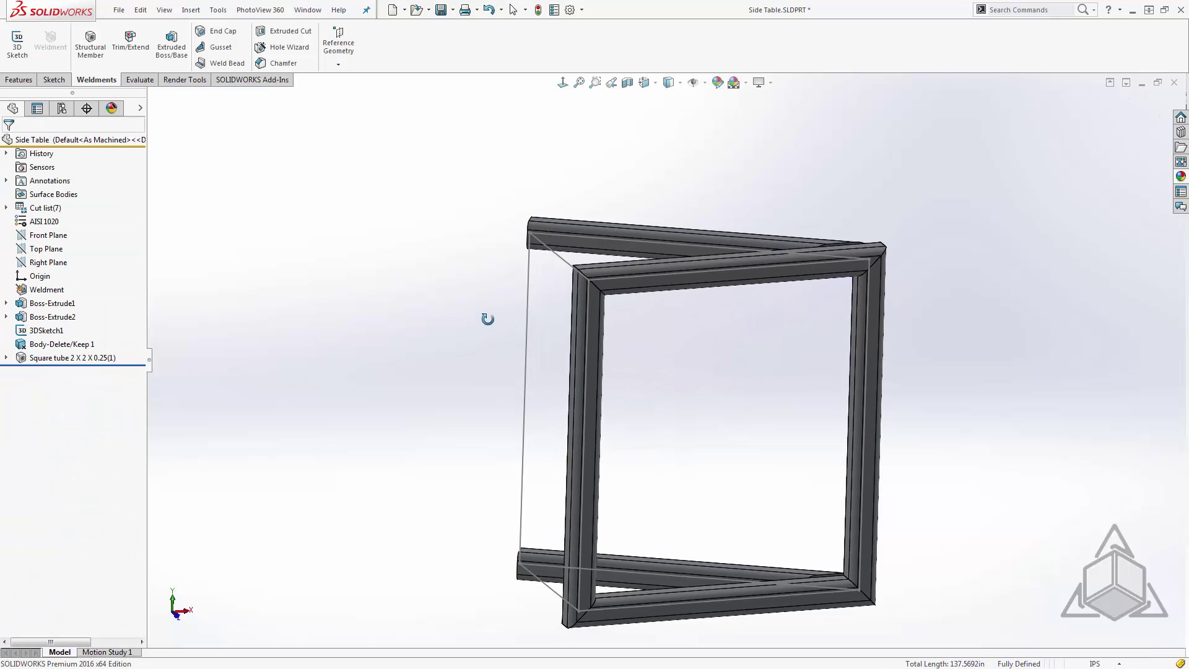
click(62, 357)
click(64, 330)
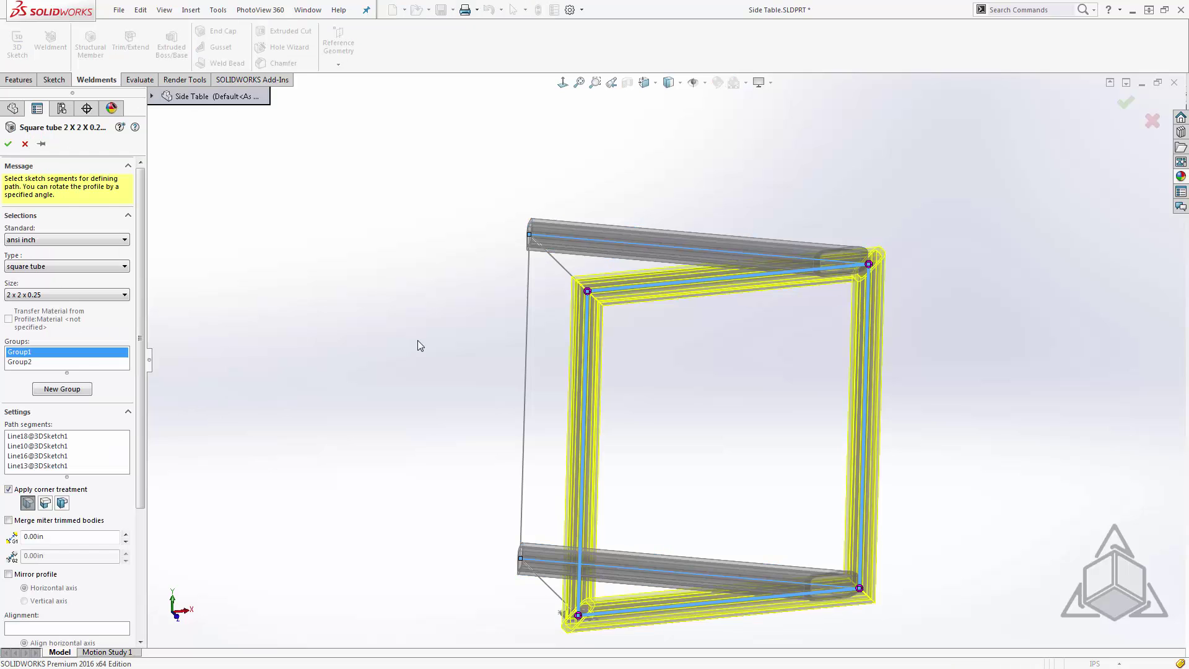
right_click(487, 370)
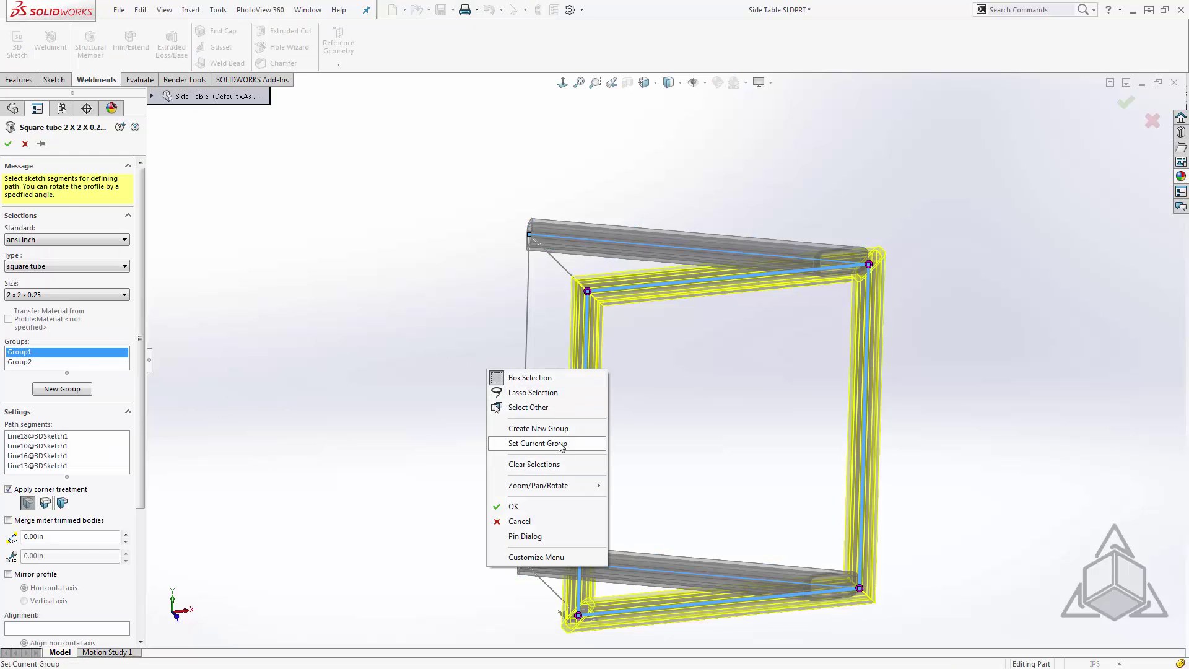
click(539, 428)
click(524, 450)
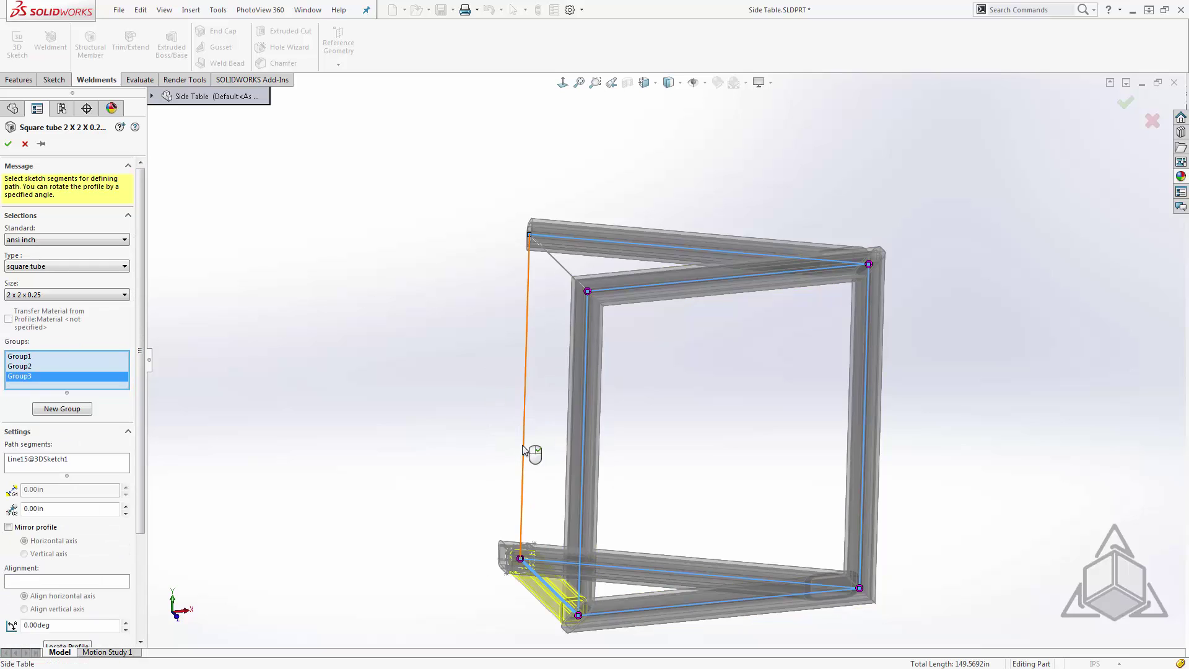
click(558, 268)
click(560, 267)
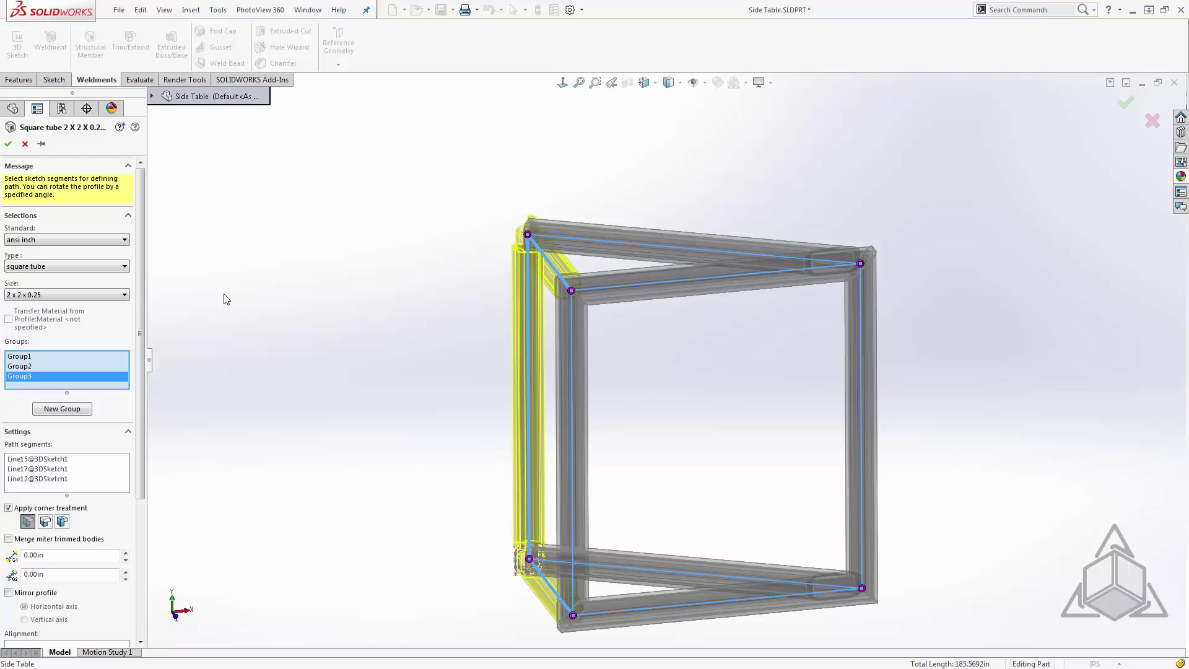
click(8, 143)
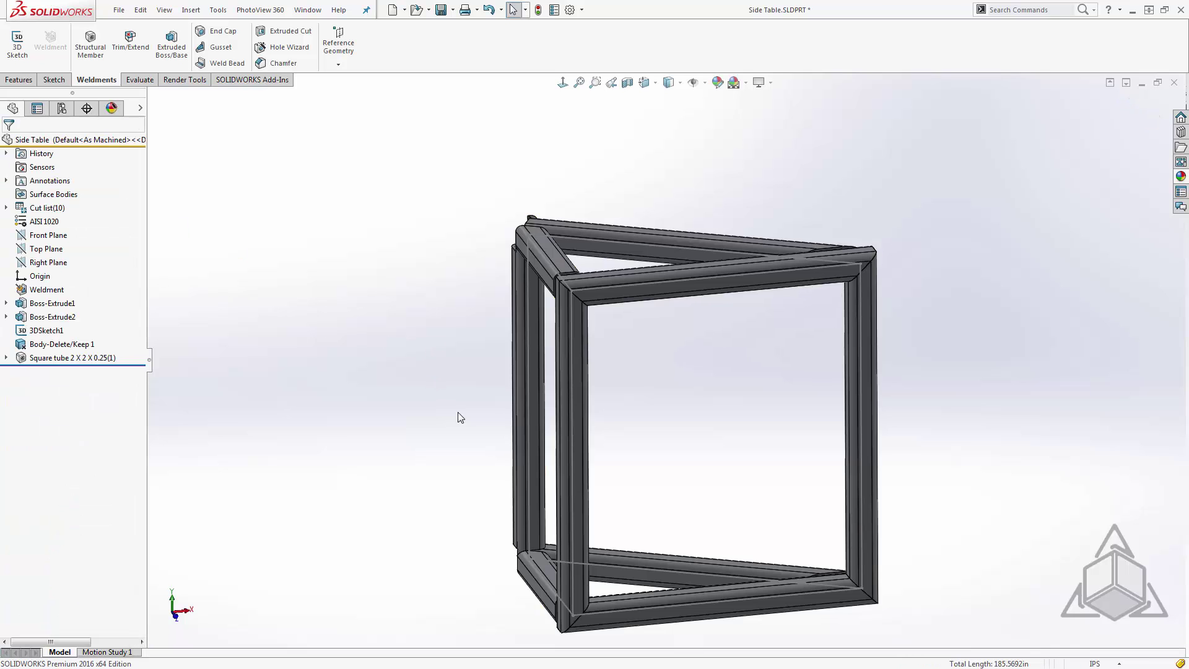
Hide the 3D sketch and show the tabletop body on the frame again.
middle_drag(445, 370, 402, 384)
click(46, 330)
click(62, 304)
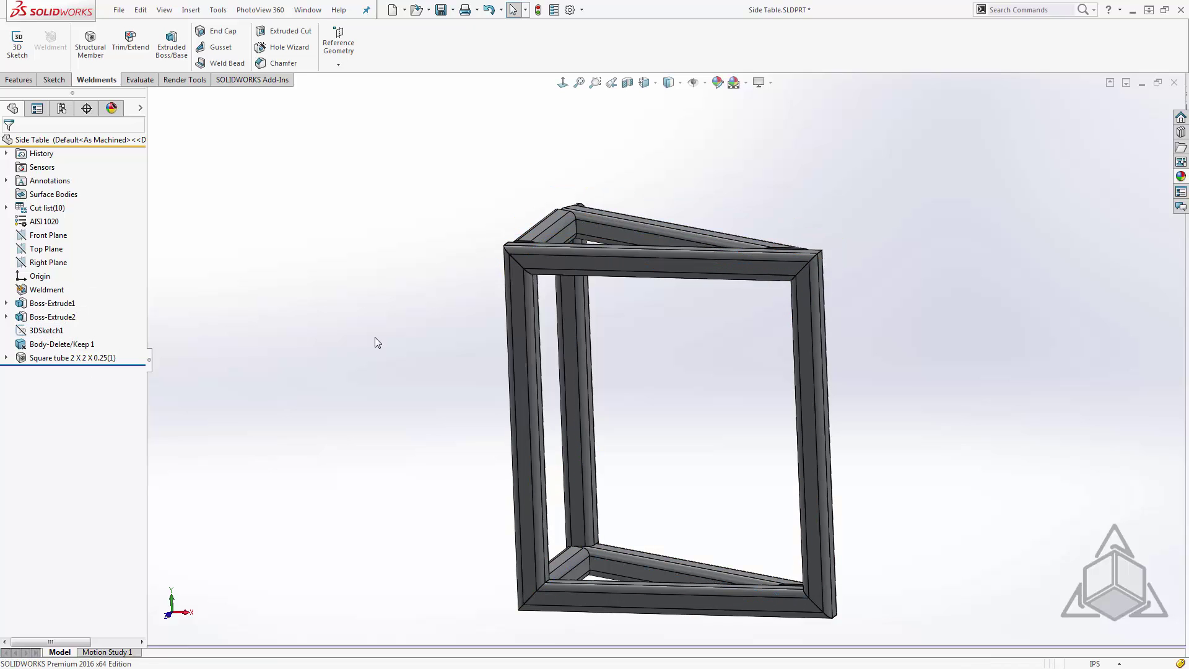
middle_drag(411, 321, 420, 332)
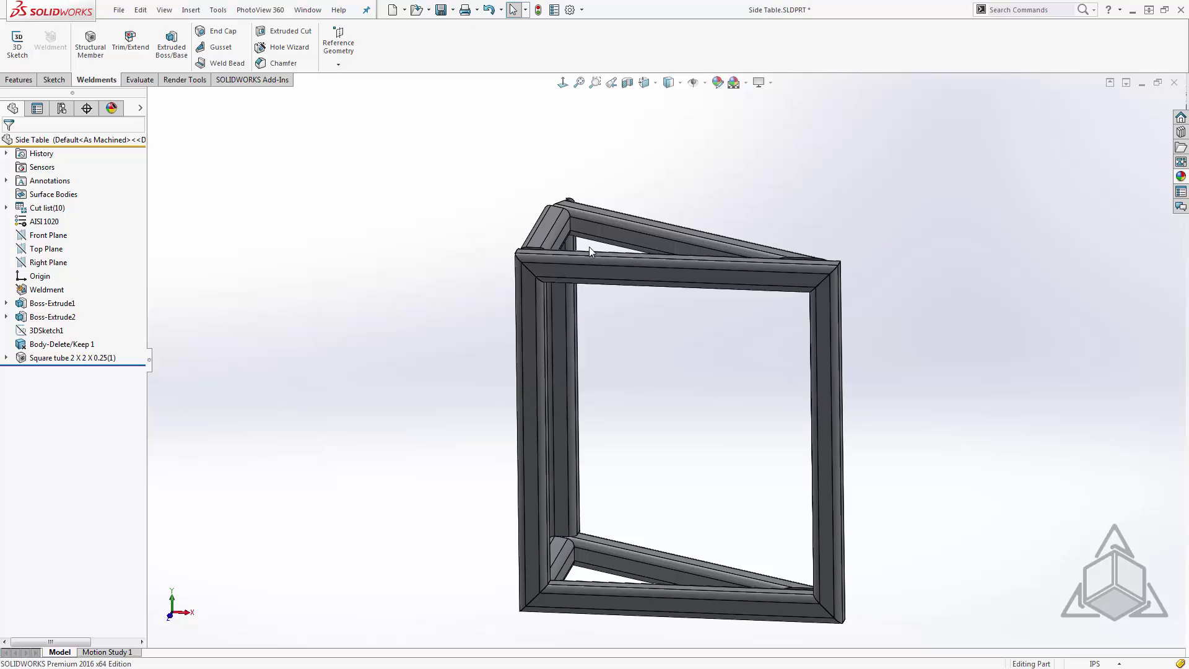
middle_drag(567, 224, 546, 264)
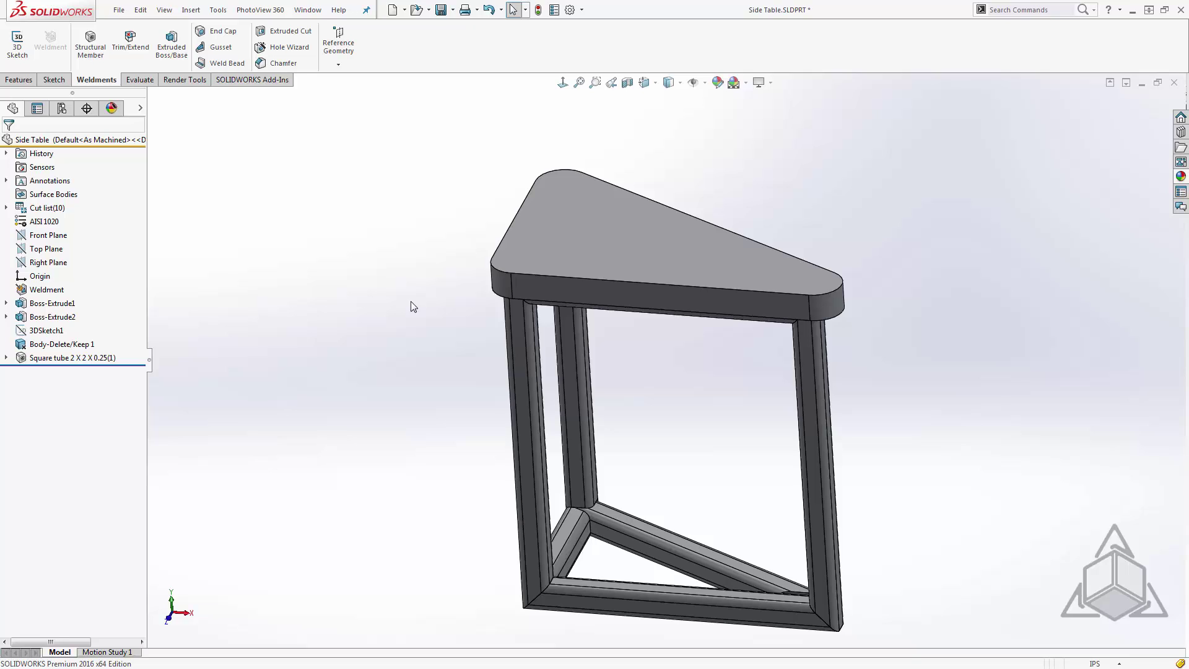
Split the graphics area into two side-by-side viewports with Two View - Vertical, and pan the right-side view.
click(315, 11)
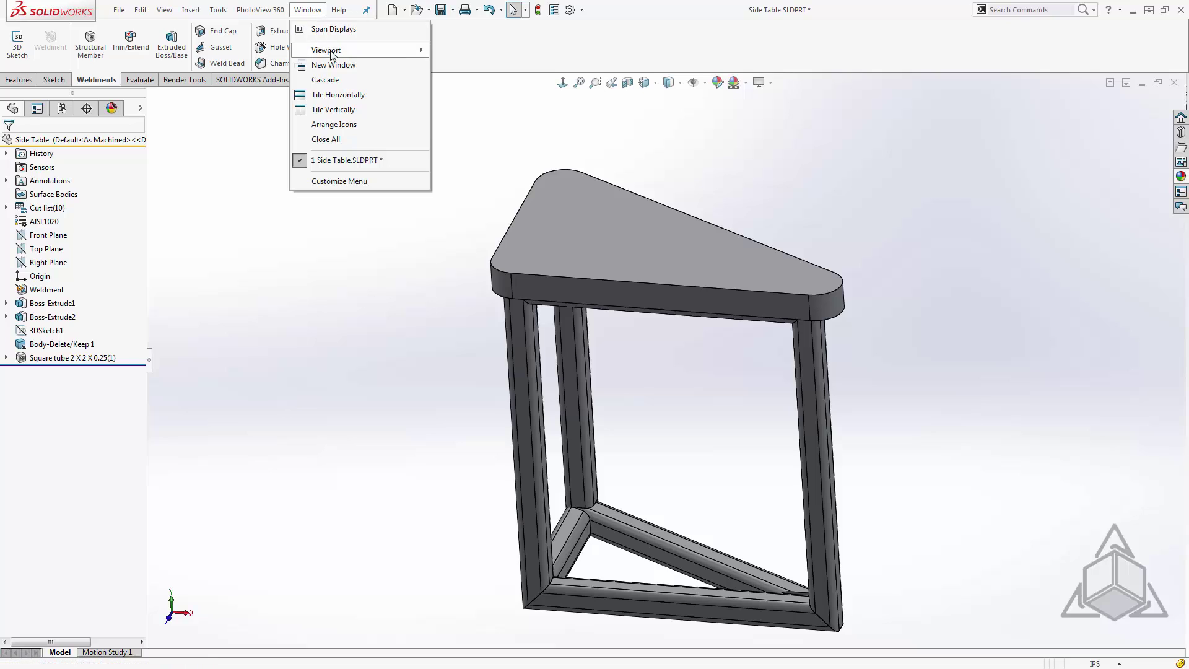
mouse_move(332, 55)
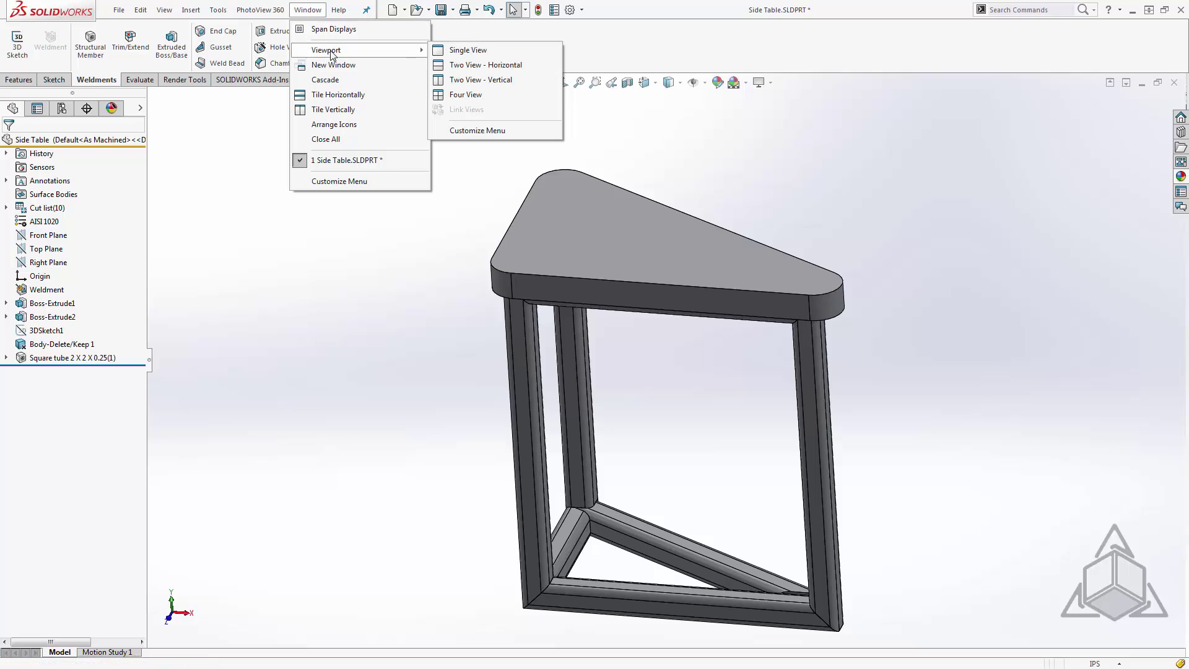
click(483, 84)
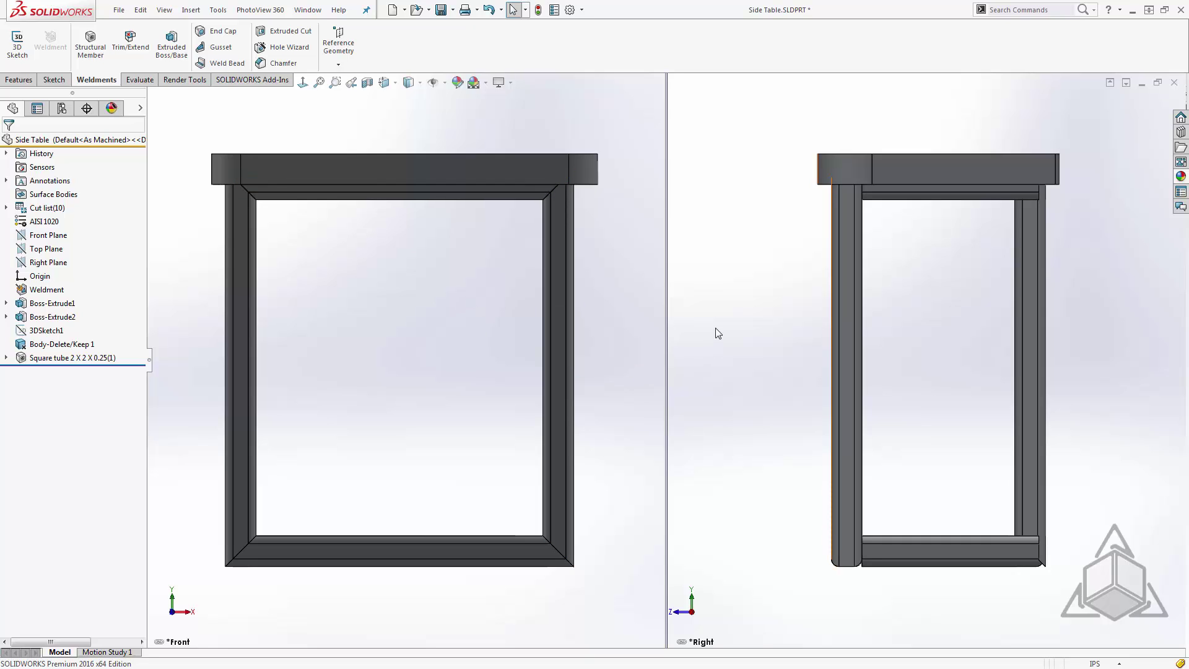
mouse_move(712, 342)
ctrl+middle_down()
mouse_move(743, 327)
mouse_move(698, 401)
mouse_move(698, 294)
mouse_move(701, 350)
ctrl+middle_up()
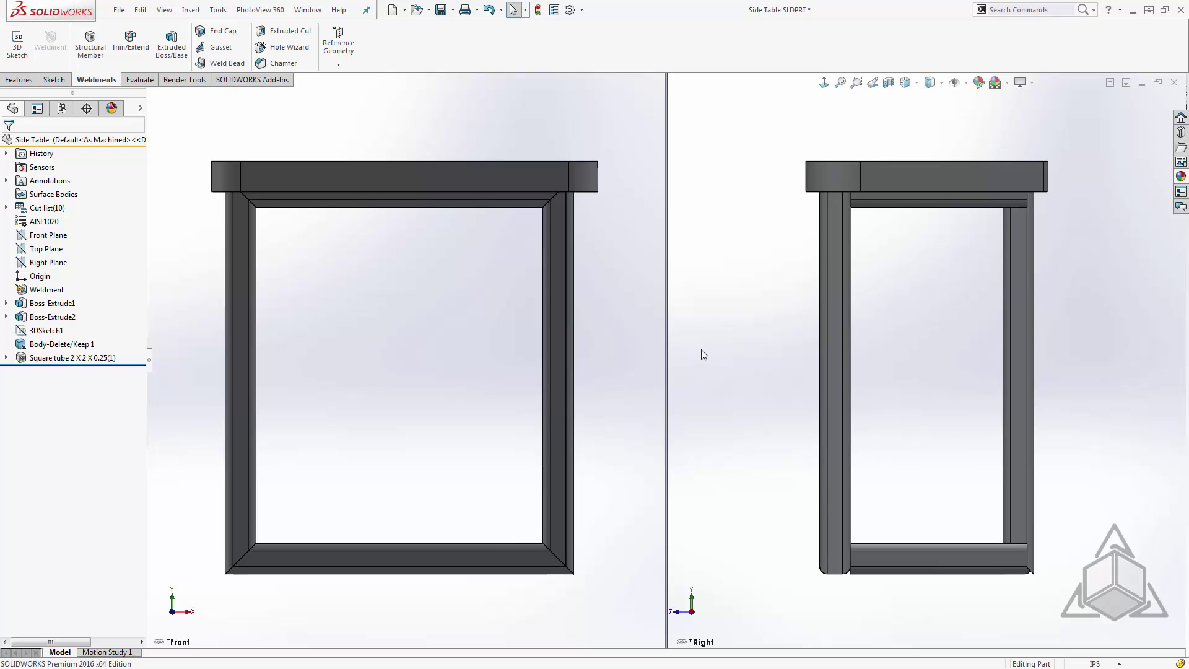
Unlink the two viewports and orbit each one independently so that the second shows the table from above.
right_click(702, 350)
click(745, 508)
middle_drag(624, 435, 606, 412)
middle_drag(722, 436, 749, 447)
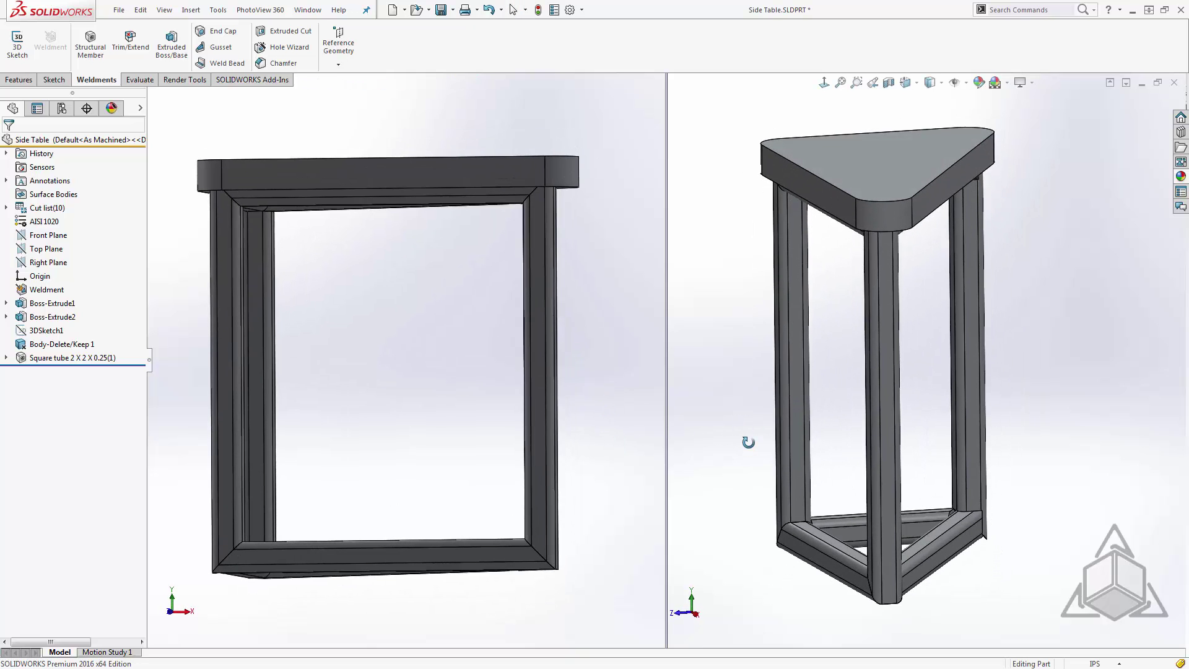
Set the front-view viewport to Camera2 and collapse the feature tree to enlarge the camera view.
click(407, 433)
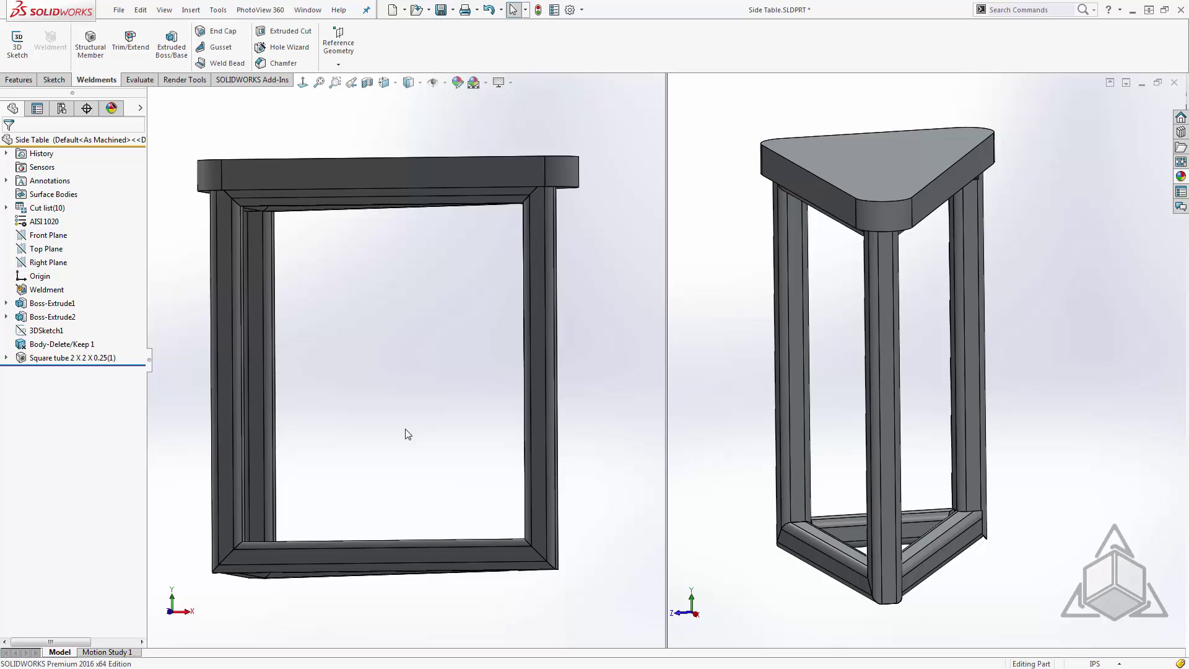
key(space)
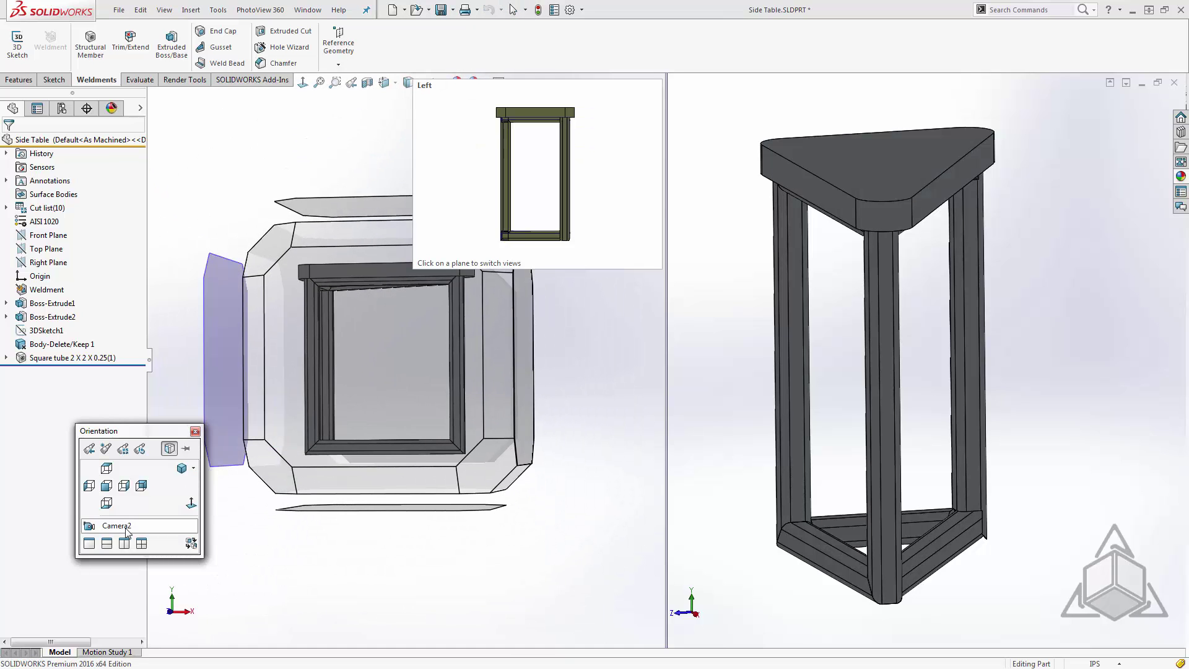
click(124, 526)
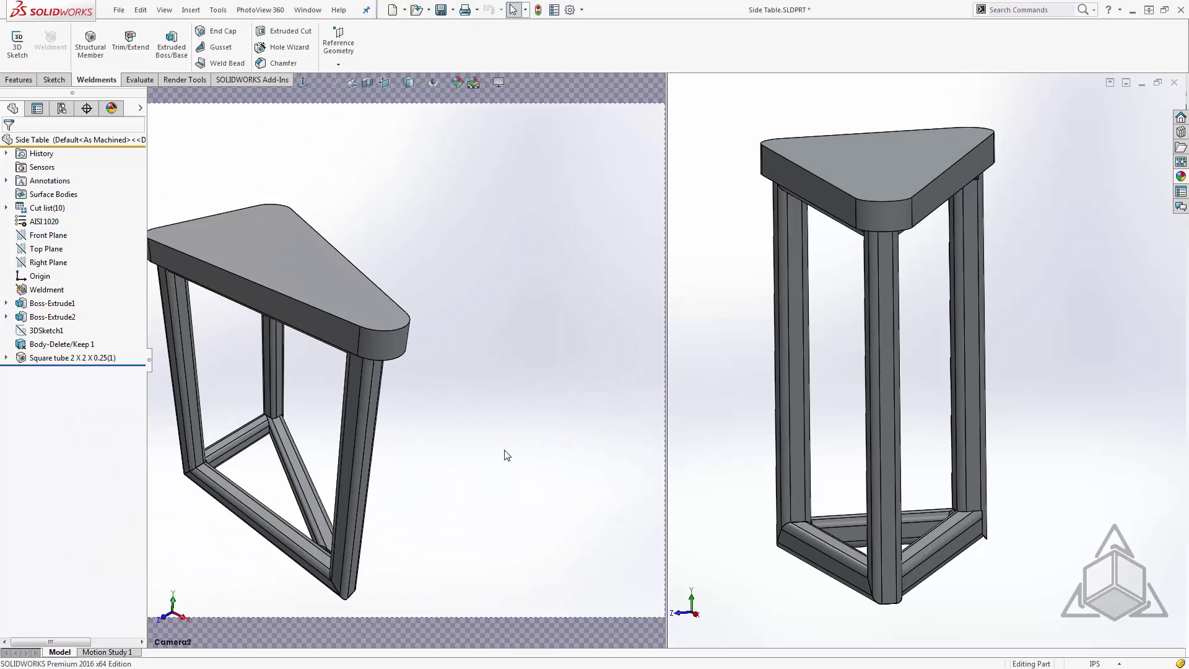
middle_drag(767, 393, 790, 407)
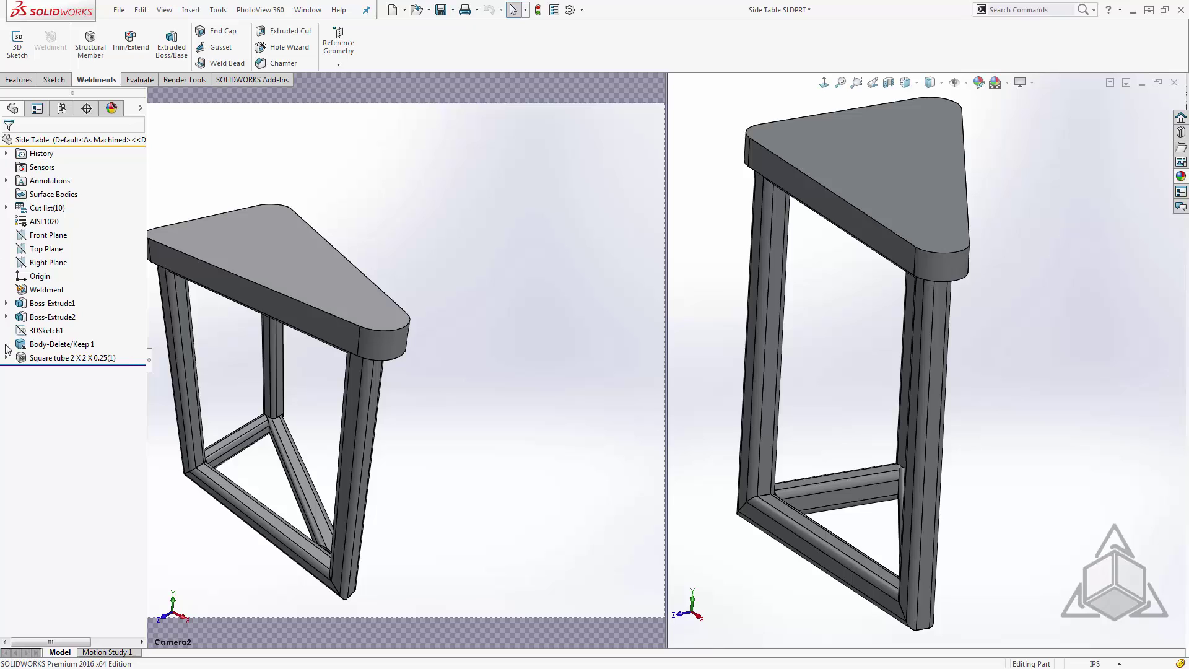
click(151, 359)
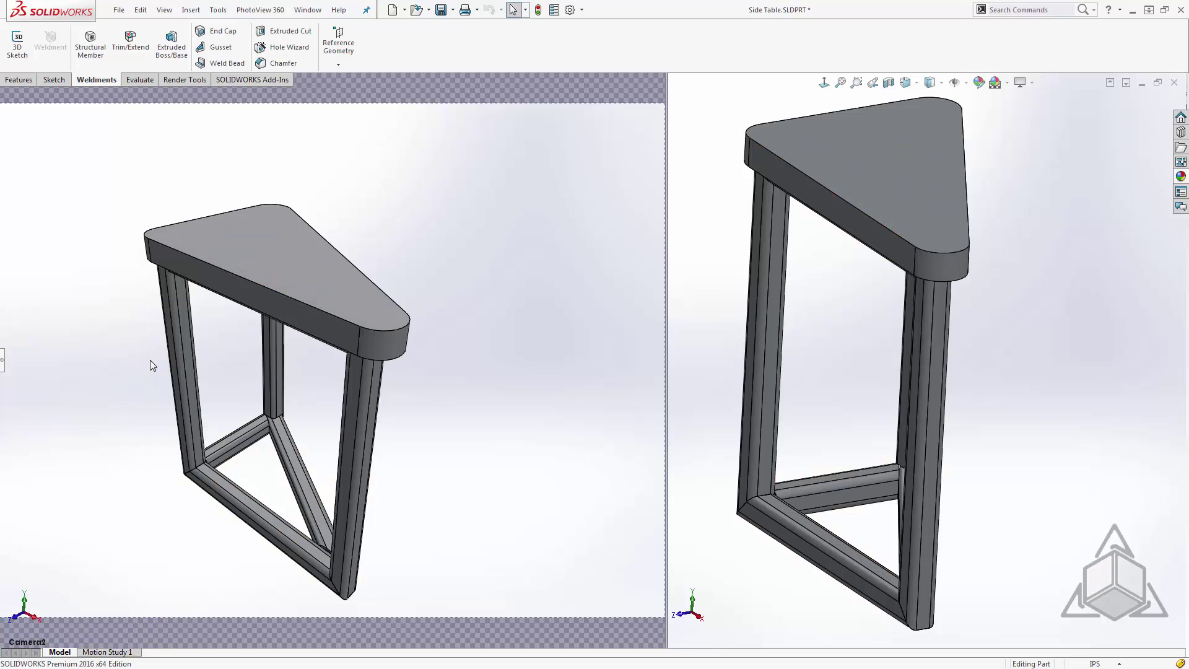
click(180, 421)
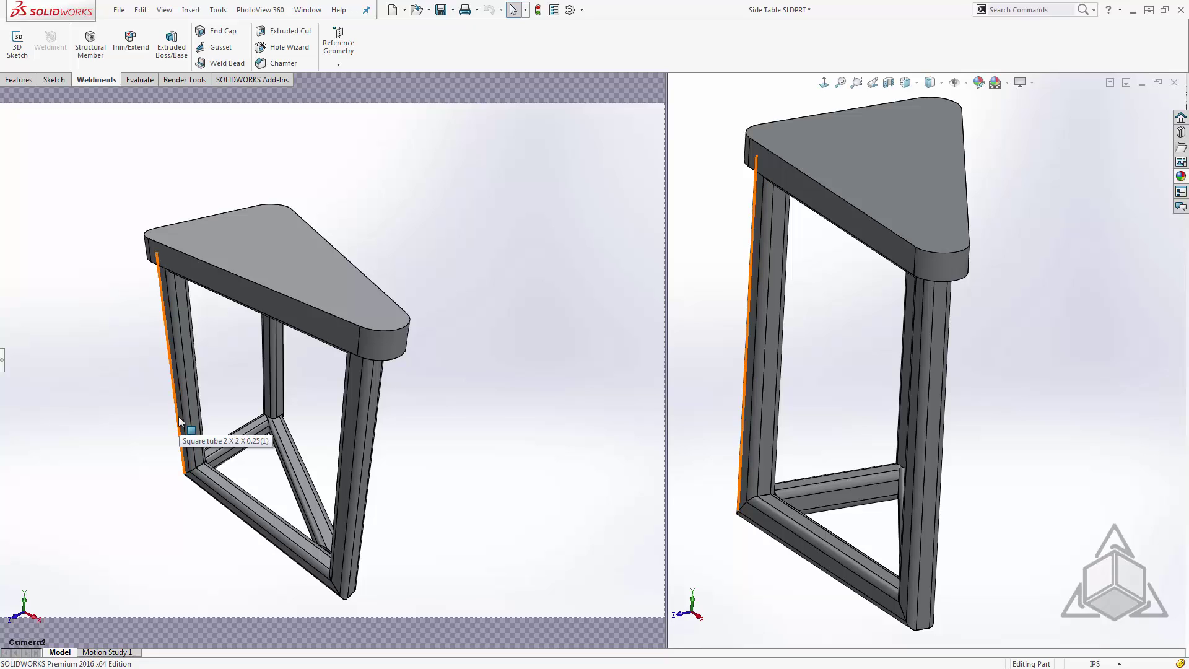
click(158, 193)
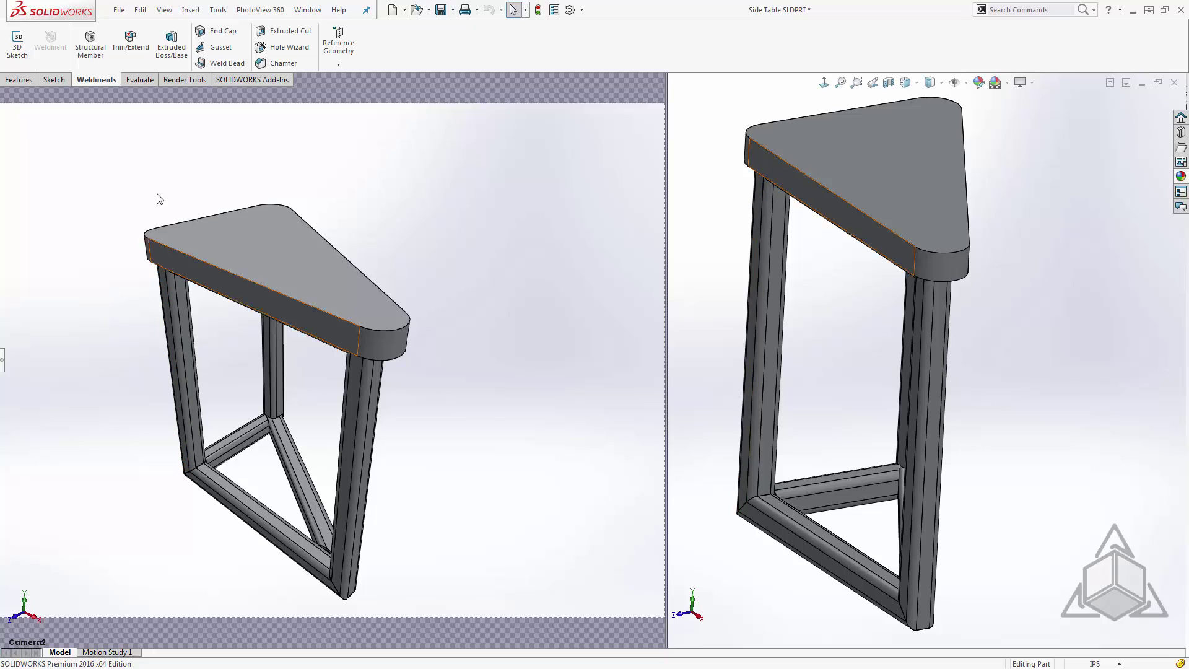
Apply the polished ash 2d wood appearance to the tabletop body.
click(1180, 176)
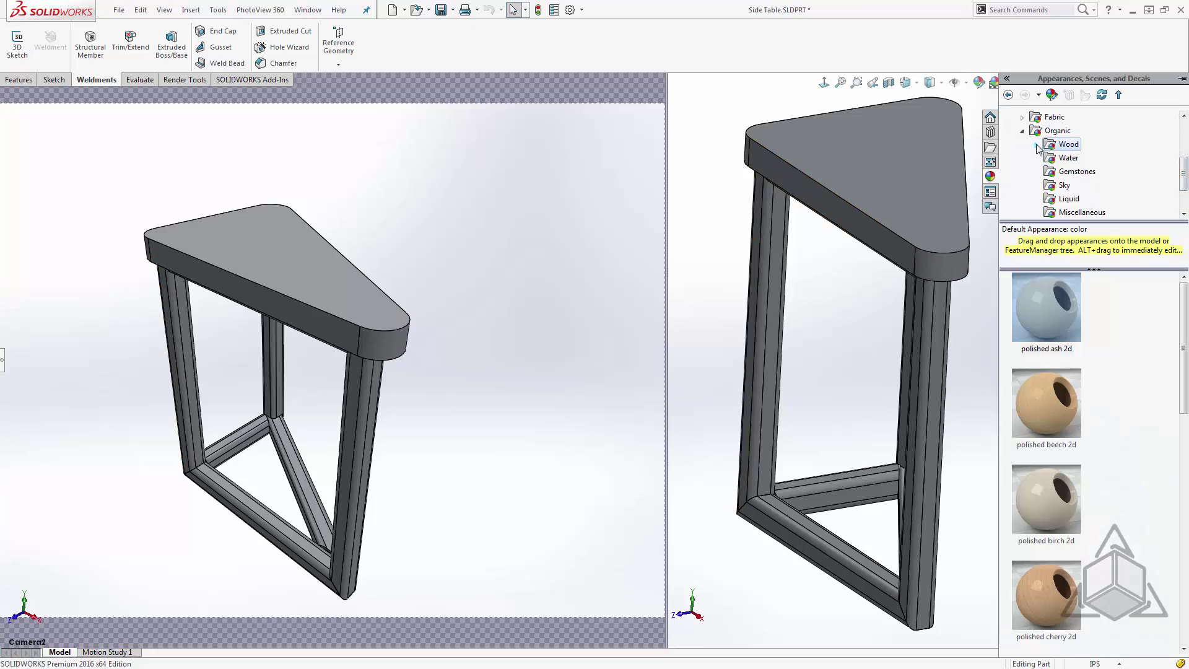
drag(1044, 311, 903, 197)
click(905, 198)
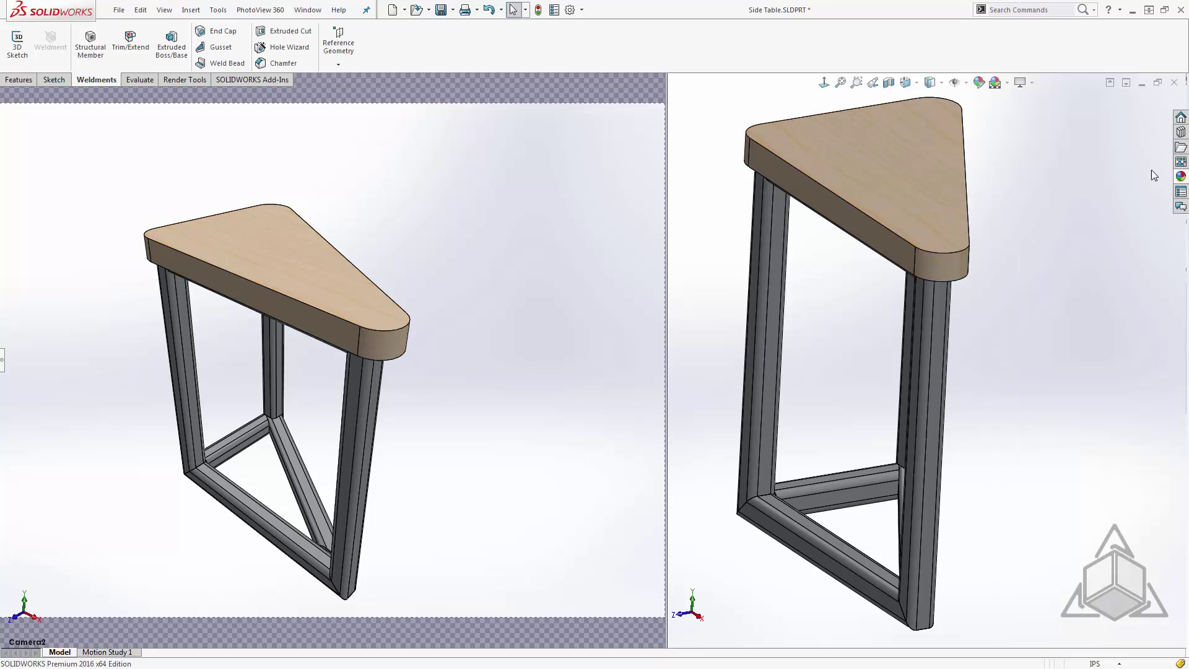
Apply the chromium plate appearance from the Metal > Chrome folder to the whole part.
scroll(1020, 176, up, 3)
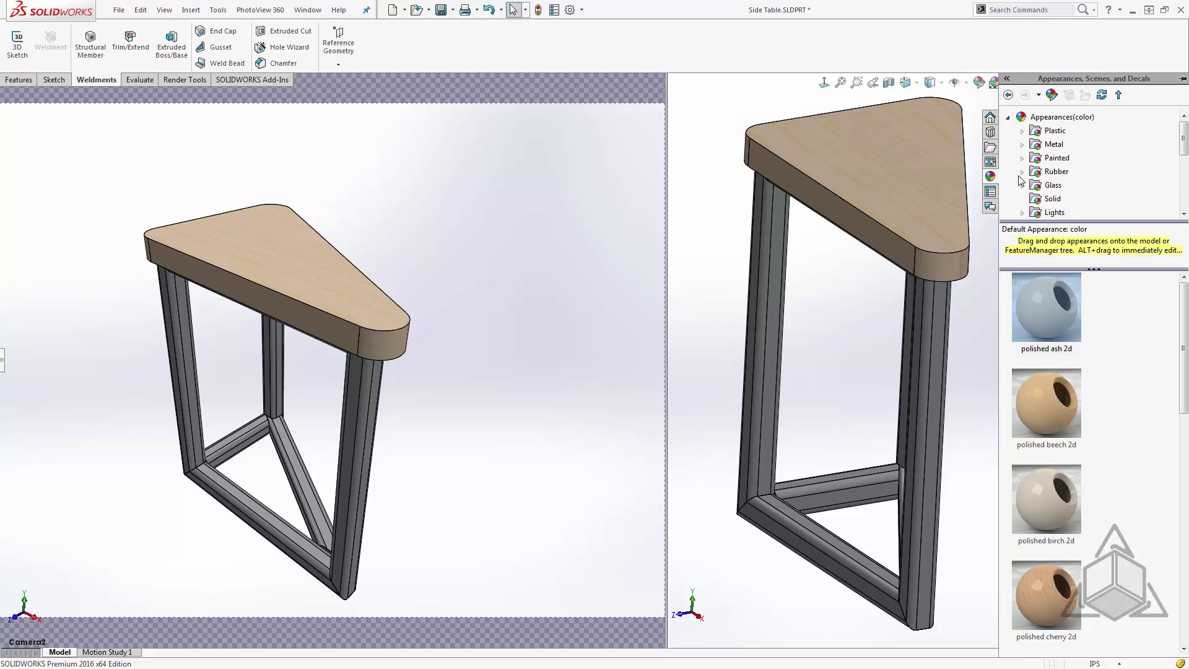
click(1022, 146)
click(1048, 146)
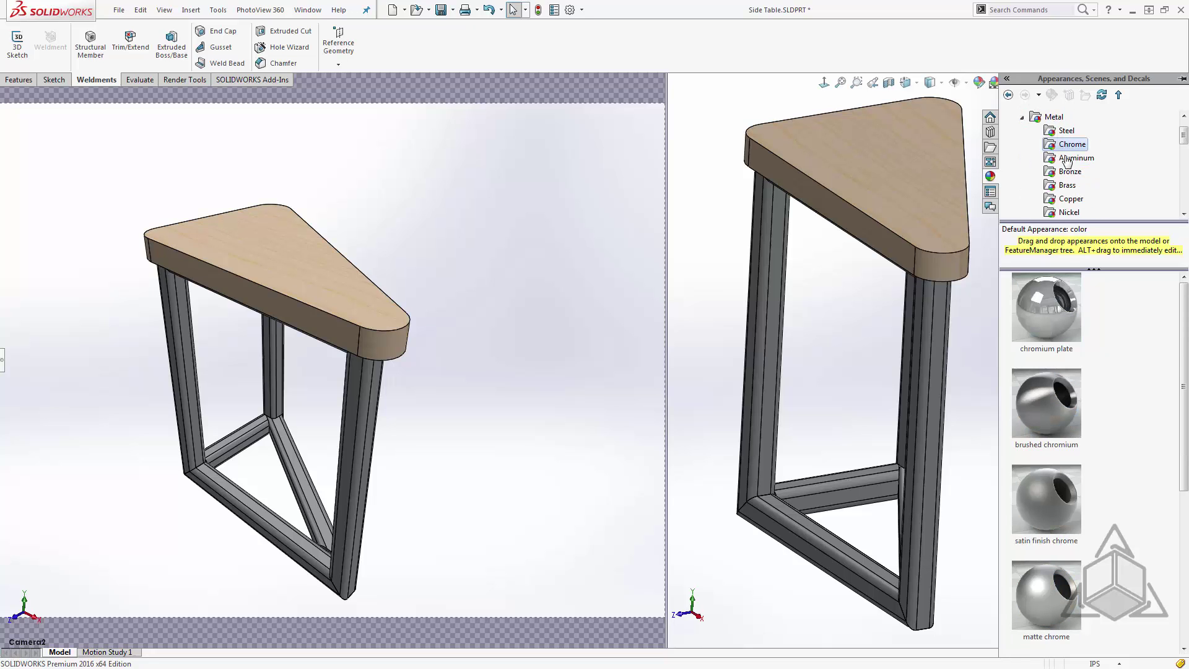
drag(1047, 312, 926, 208)
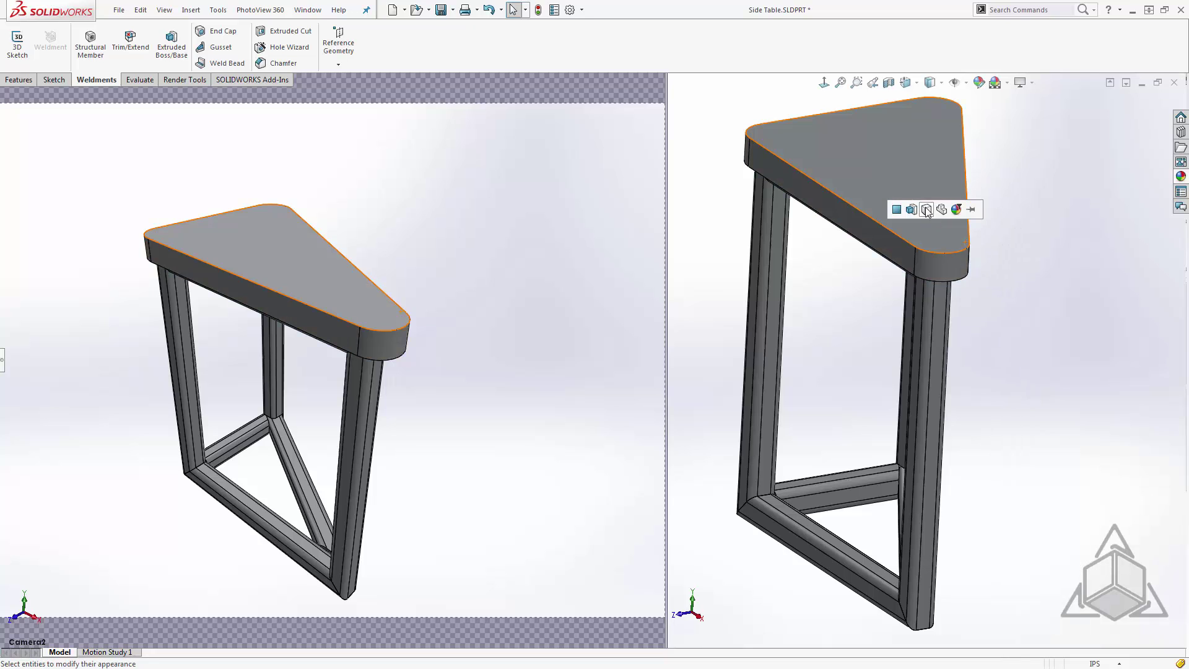
click(941, 209)
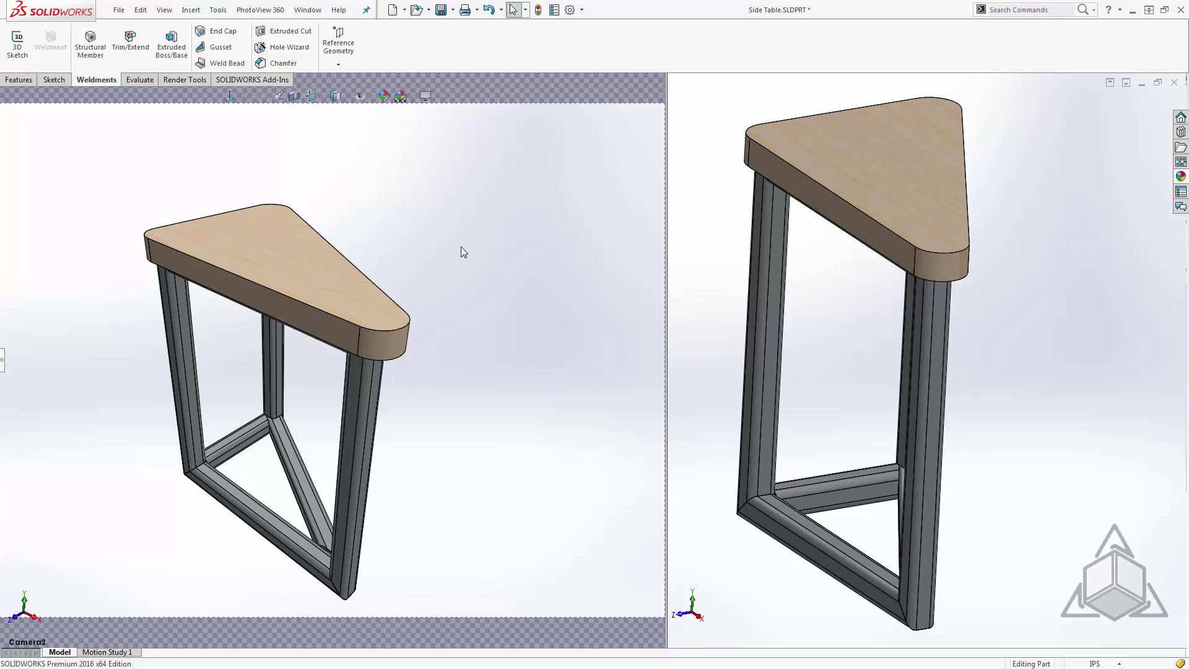
Turn on a render region over the middle of the table in the camera view and start the integrated render preview.
click(181, 79)
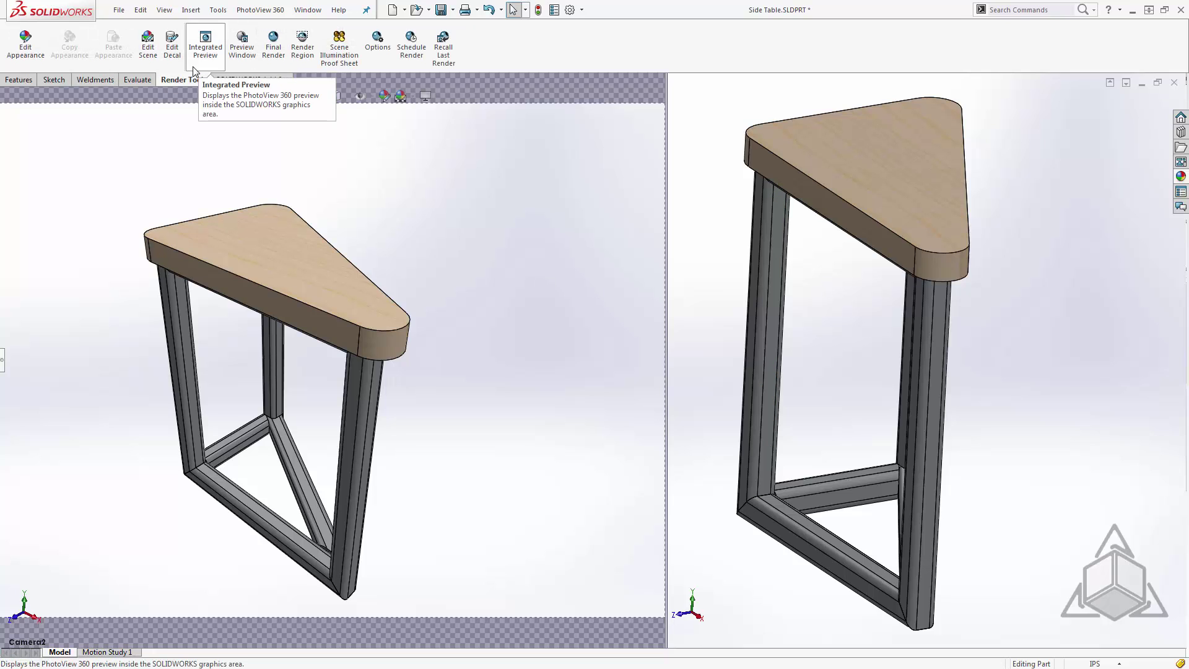
click(303, 45)
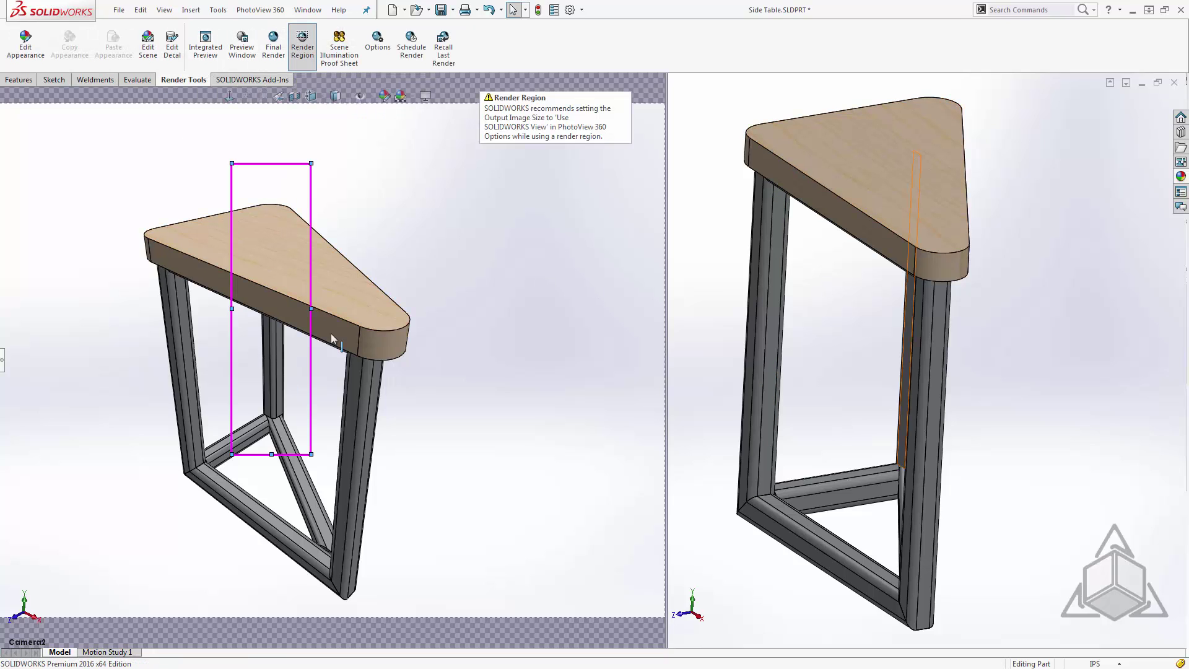
mouse_move(229, 308)
mouse_down()
mouse_move(186, 305)
mouse_move(226, 308)
mouse_up()
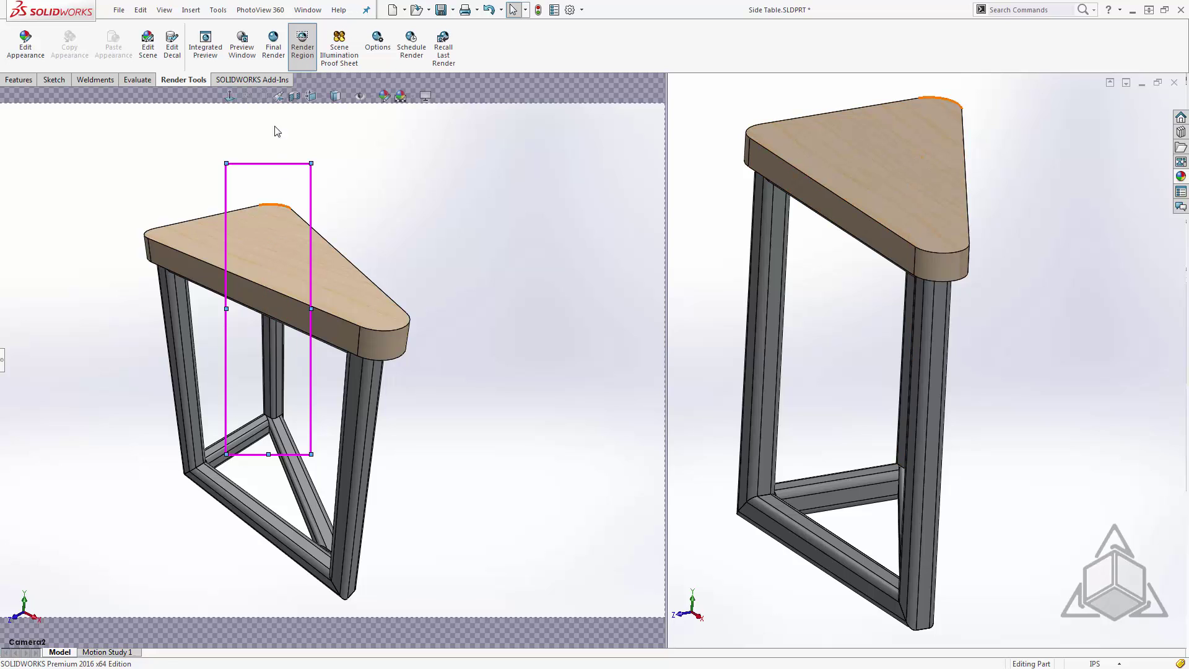
click(208, 58)
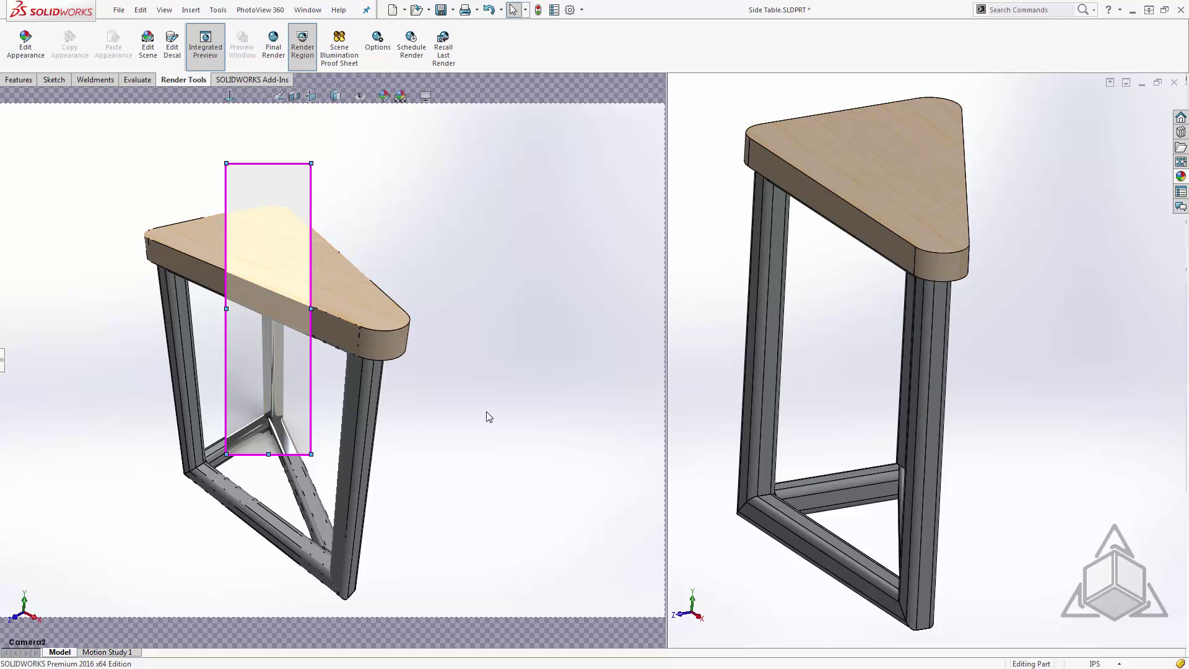
Fillet the upper perimeter edge of the tabletop with a 0.5 in radius.
middle_drag(836, 214, 835, 240)
click(835, 239)
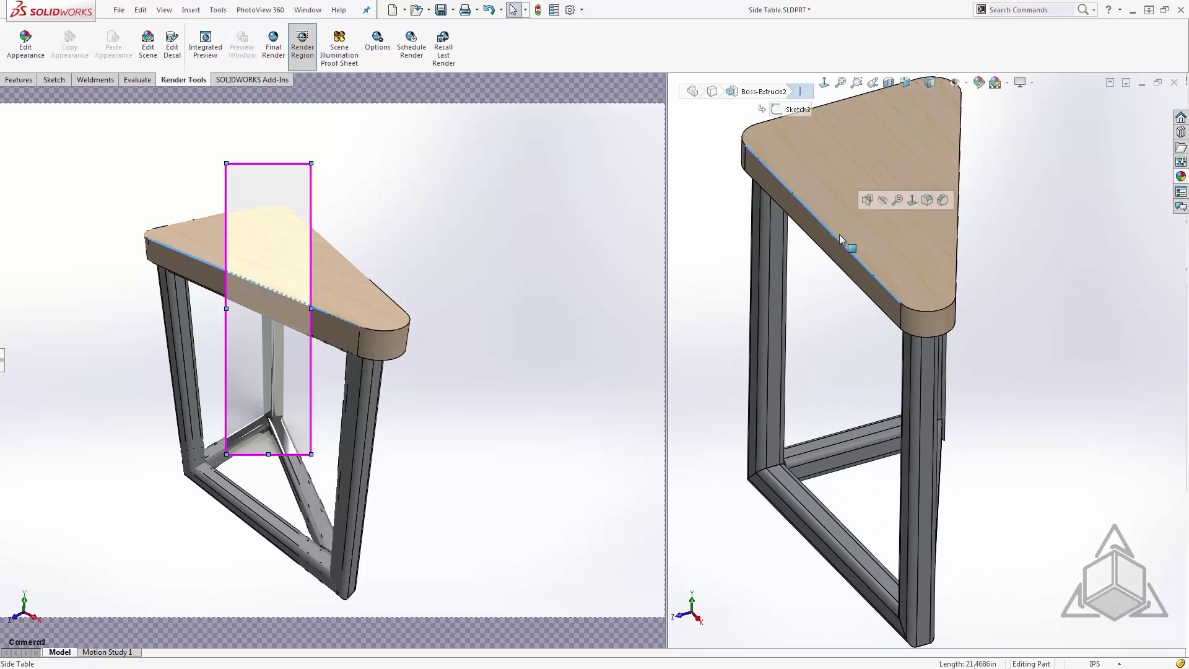
click(928, 200)
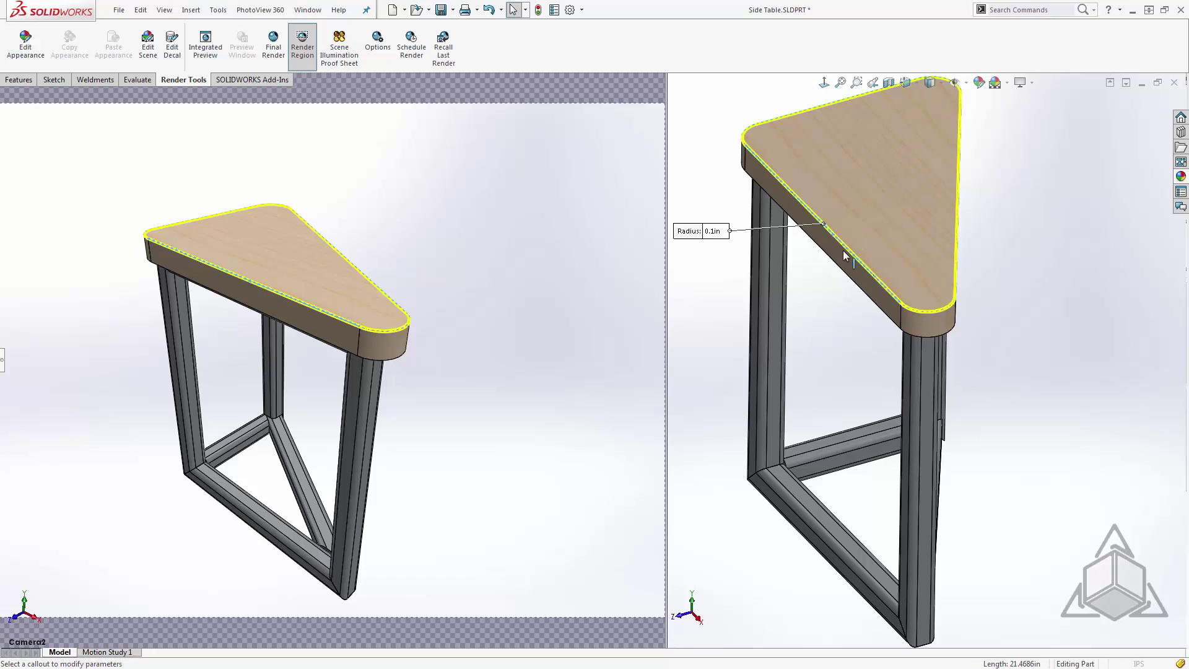
click(726, 232)
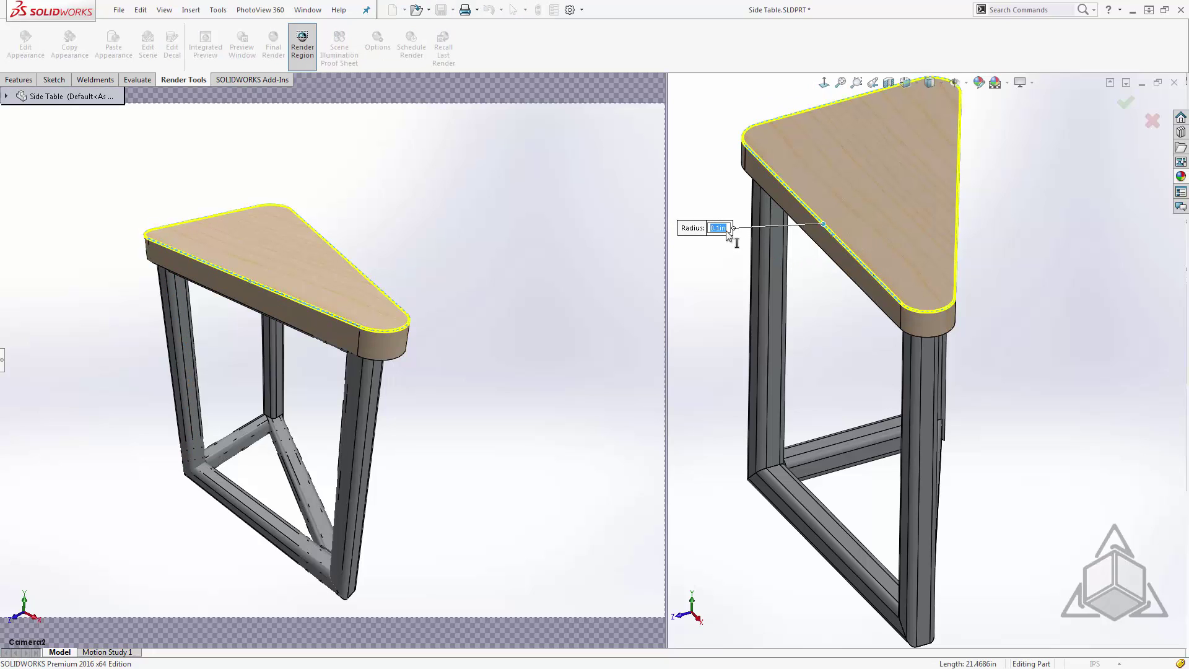
text(0.5)
key(Return)
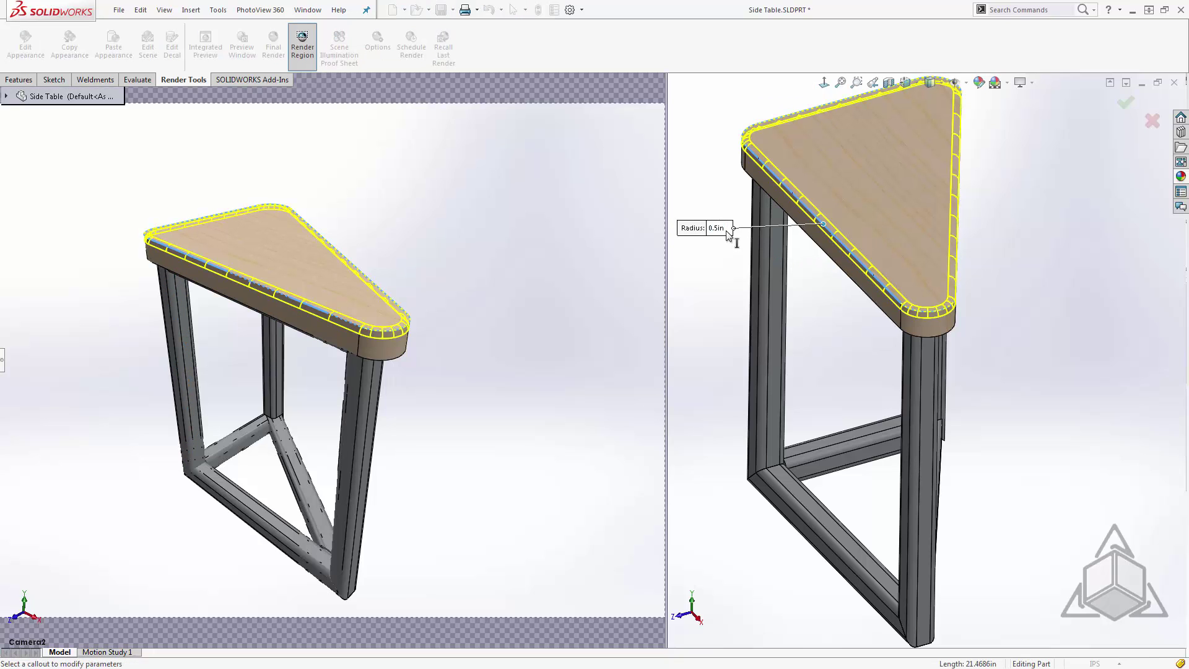
key(Return)
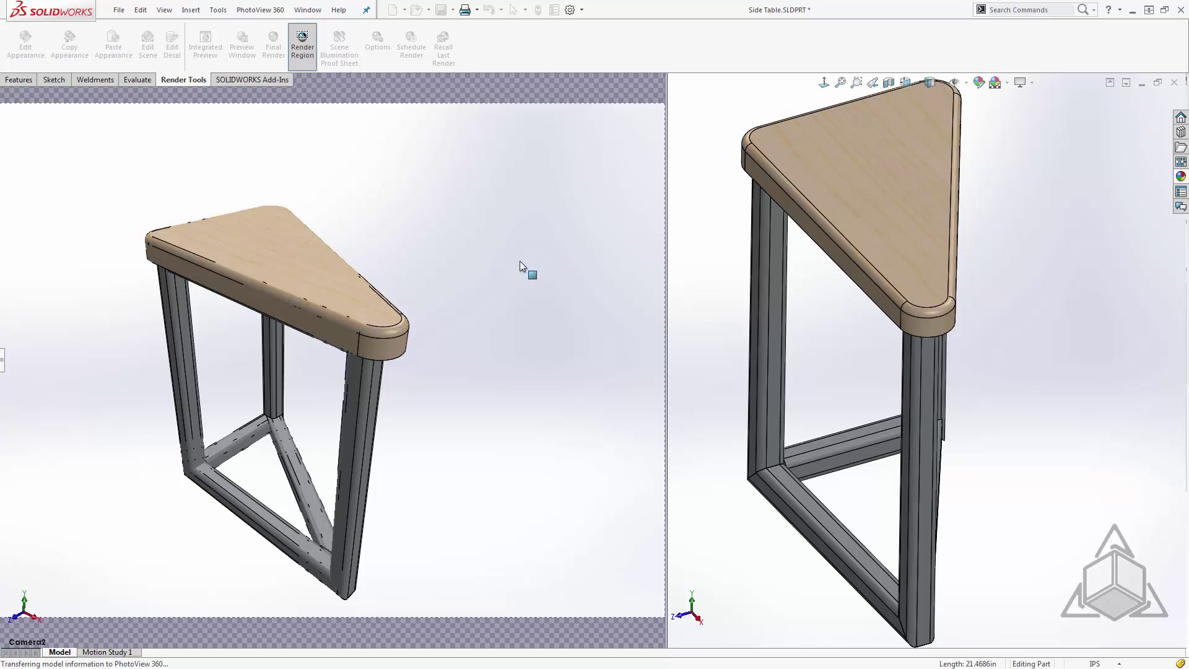